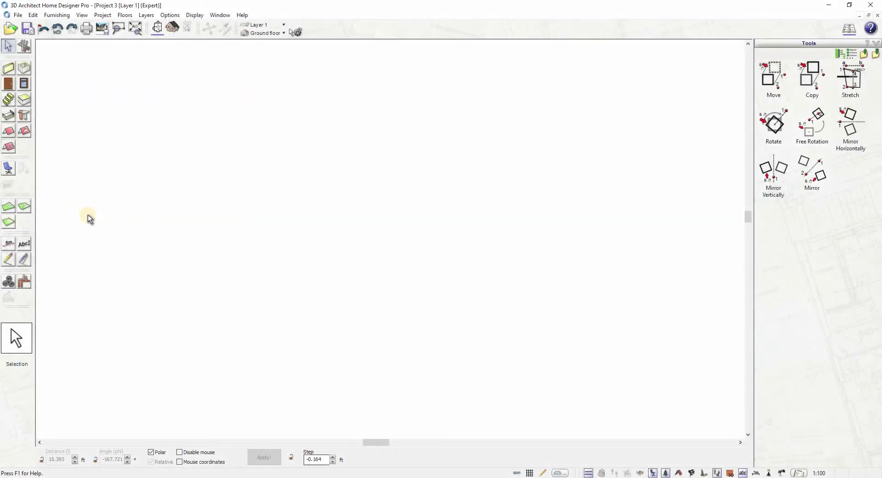
Choose Exterior wall (medium) for polygonal walls and set its wall thickness to 0.50 ft.
left_click(8, 69)
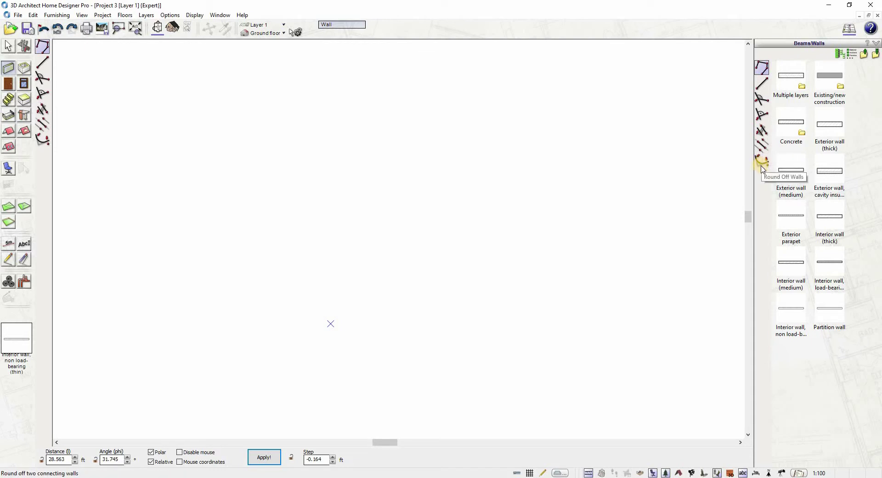
left_click(765, 68)
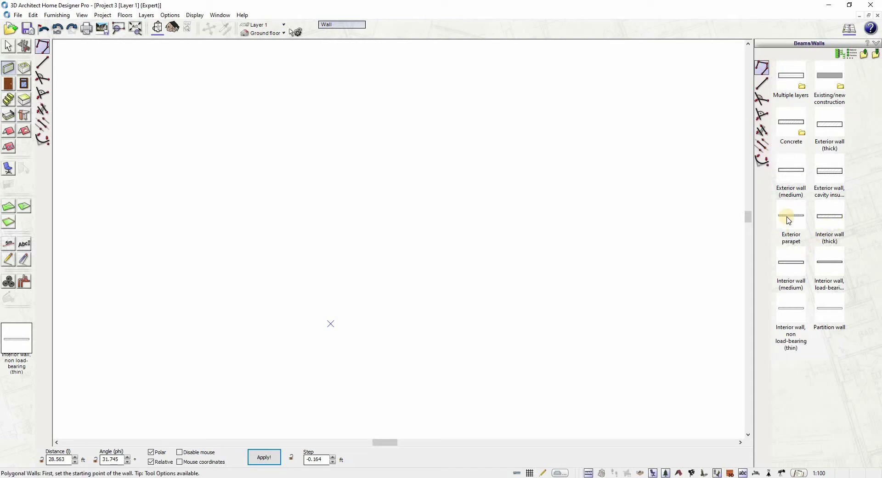
left_click(790, 174)
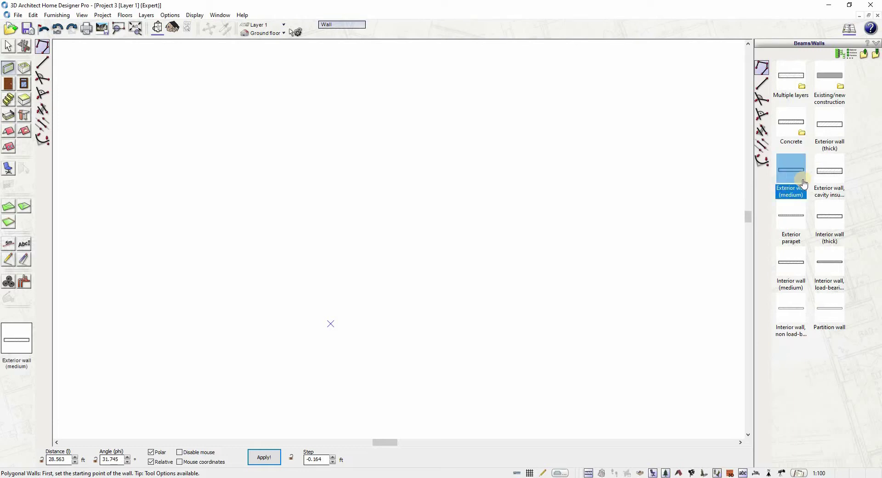
left_click(333, 25)
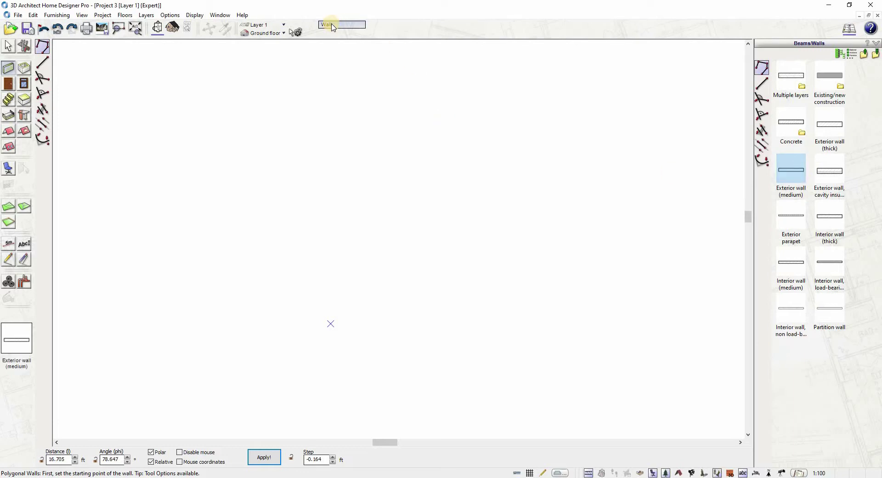
left_click(333, 25)
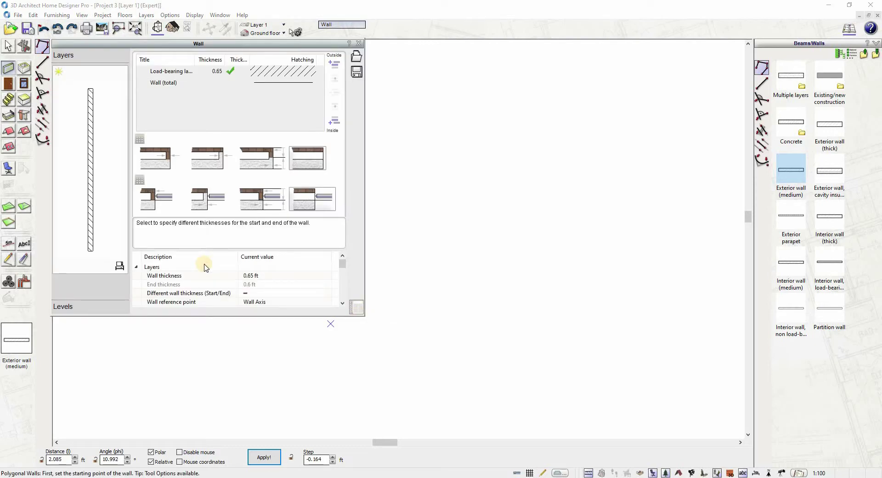
left_click(254, 277)
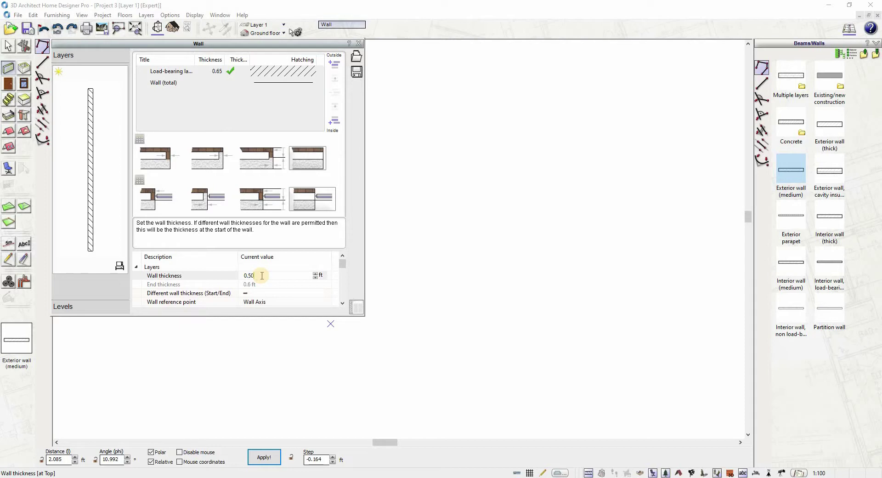
key("Return")
left_click(343, 265)
mouse_move(342, 269)
left_mouse_down()
mouse_move(340, 301)
mouse_move(336, 252)
mouse_move(342, 259)
left_mouse_up()
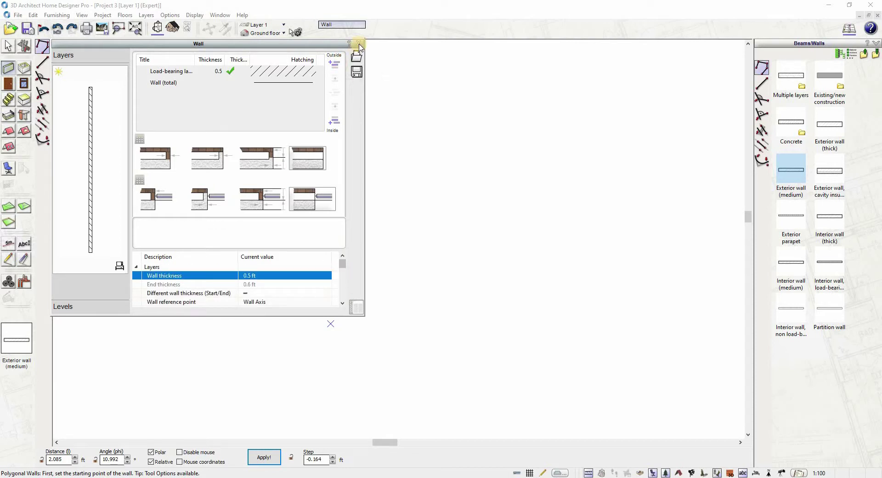
left_click(359, 44)
Draw the exterior walls as a closed rectangle 20 ft wide and 8 ft deep.
left_click(243, 148)
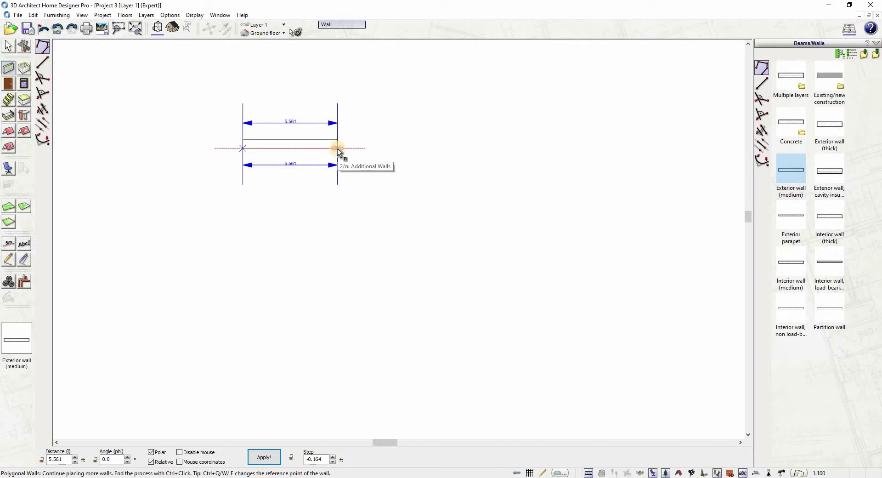
type("20")
key("Return")
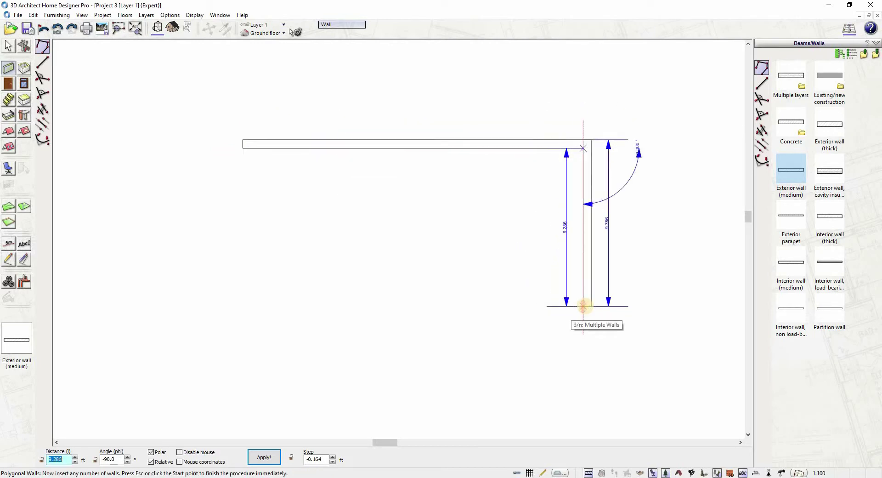
type("8")
key("Return")
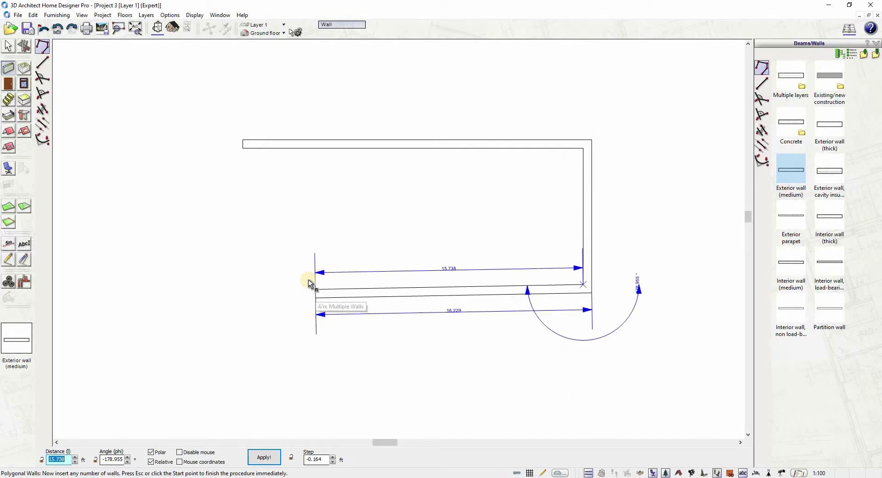
type("2")
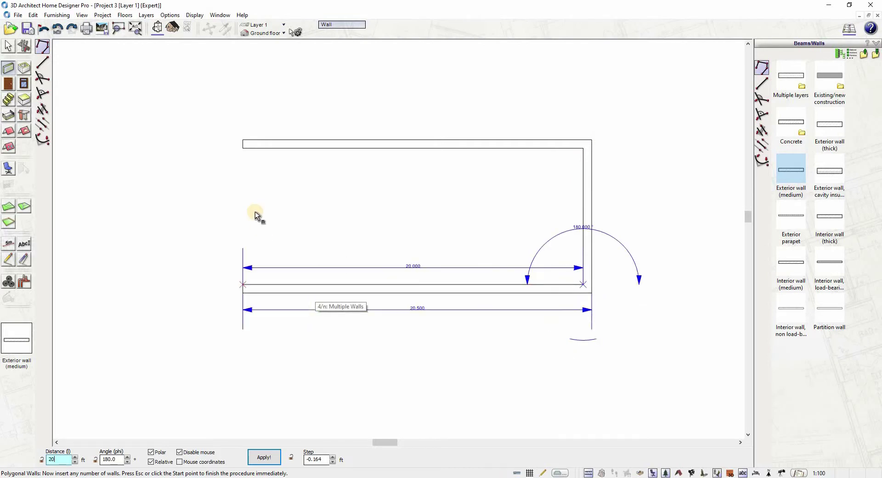
type("0")
key("Return")
left_click(244, 148)
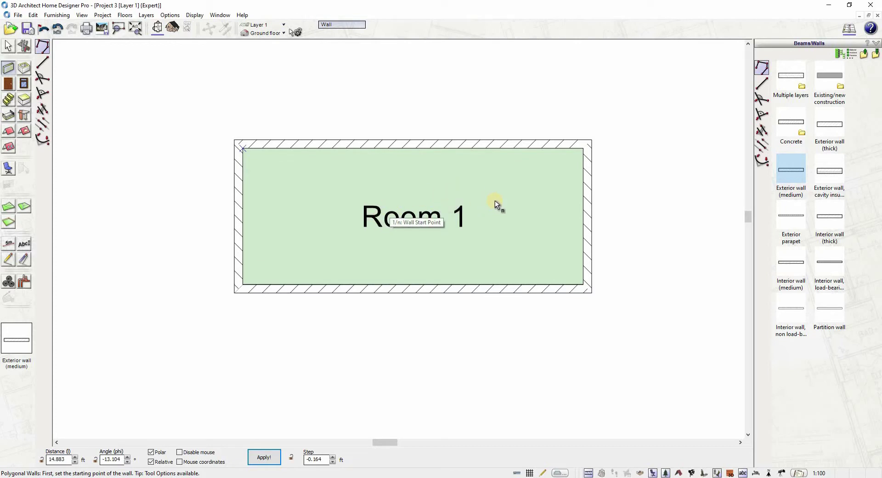
Start a thin non-load-bearing interior wall on the lower exterior wall, 10 ft from the room's lower-right inner corner.
left_click(791, 325)
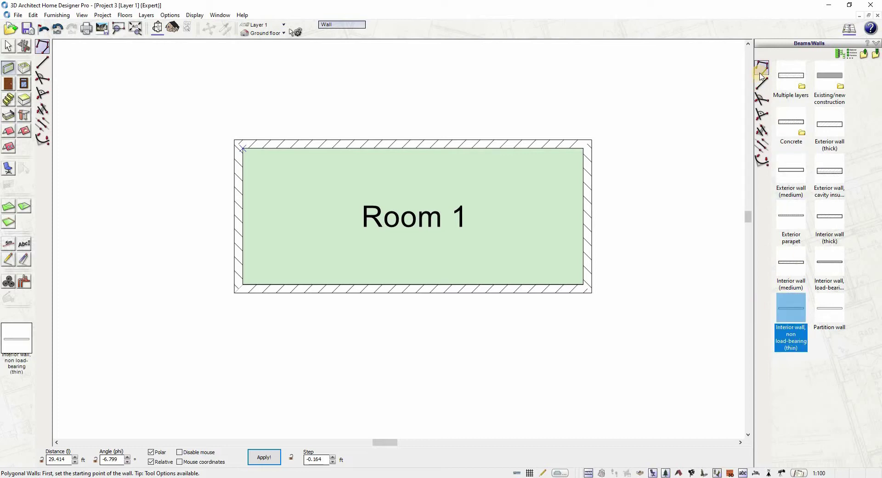
left_click(583, 284)
left_click(490, 283)
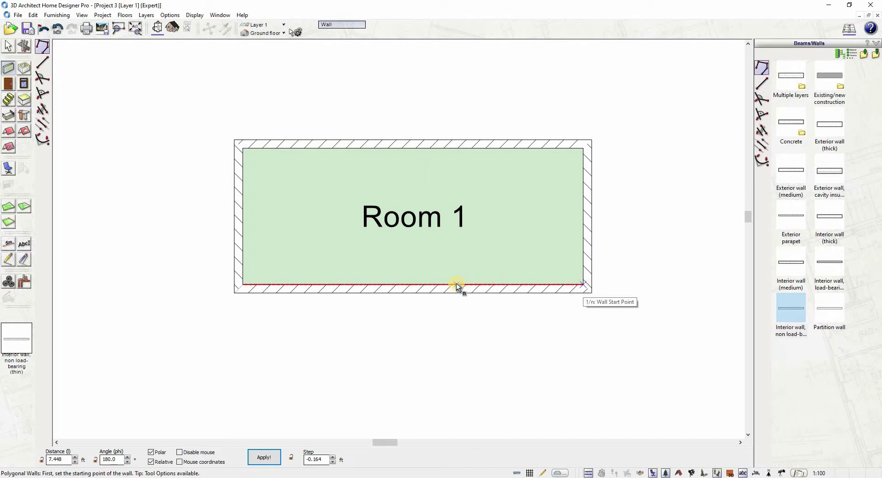
type("1")
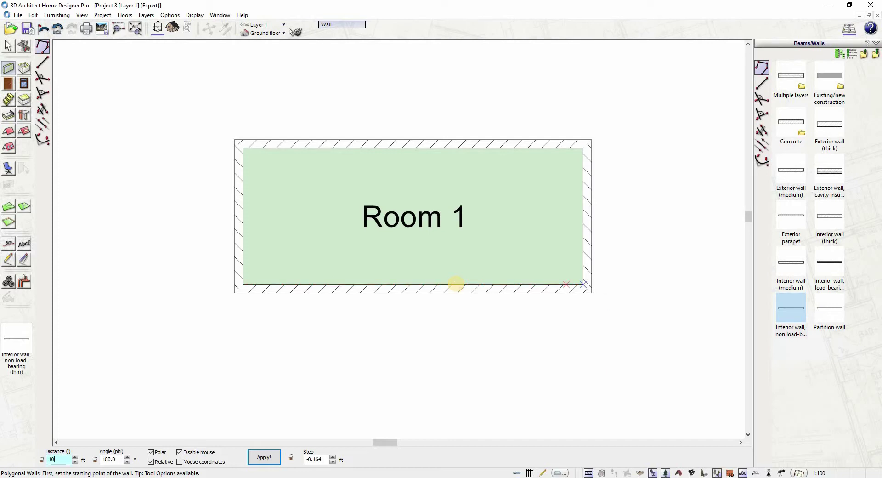
type("0")
key("Return")
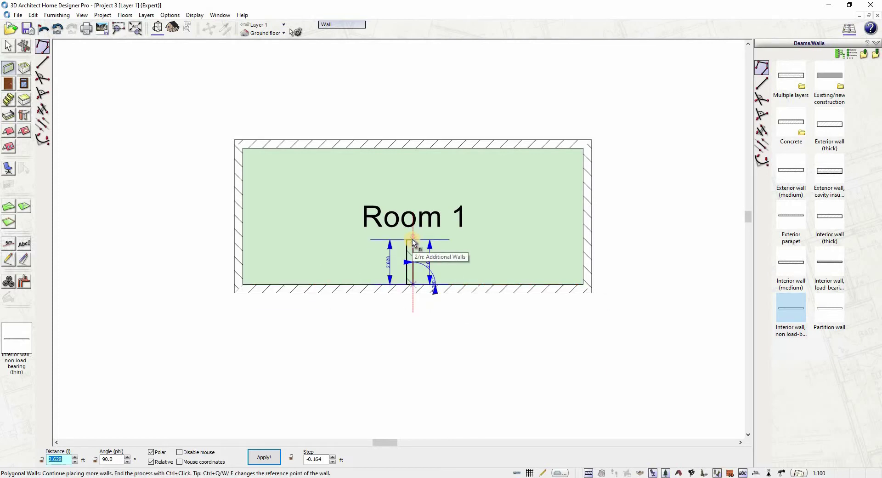
Enclose the inner room with interior walls running 4.5 ft up, 5 ft left and back down to the lower exterior wall.
scroll(412, 242, "up", 2)
type("5")
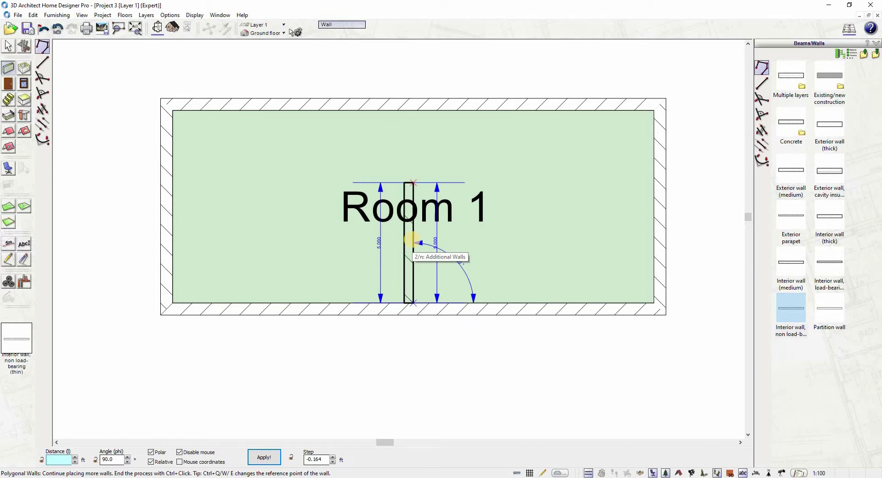
type("4.5")
key("Return")
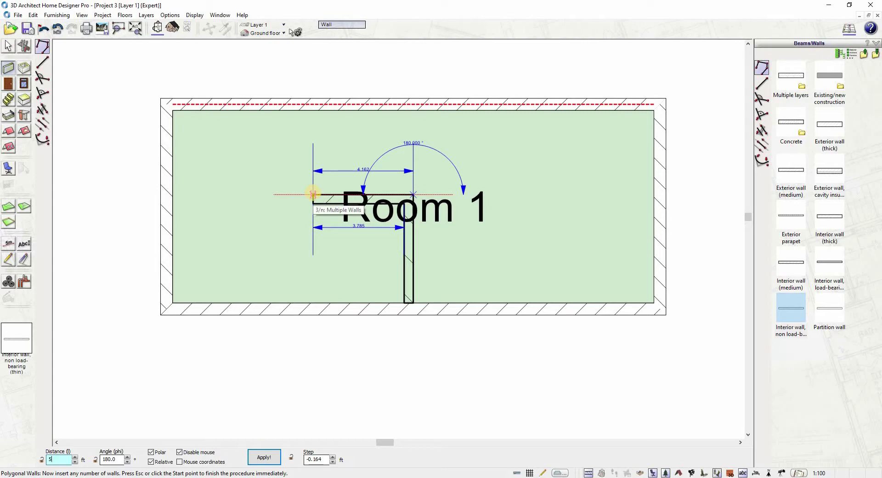
key("Return")
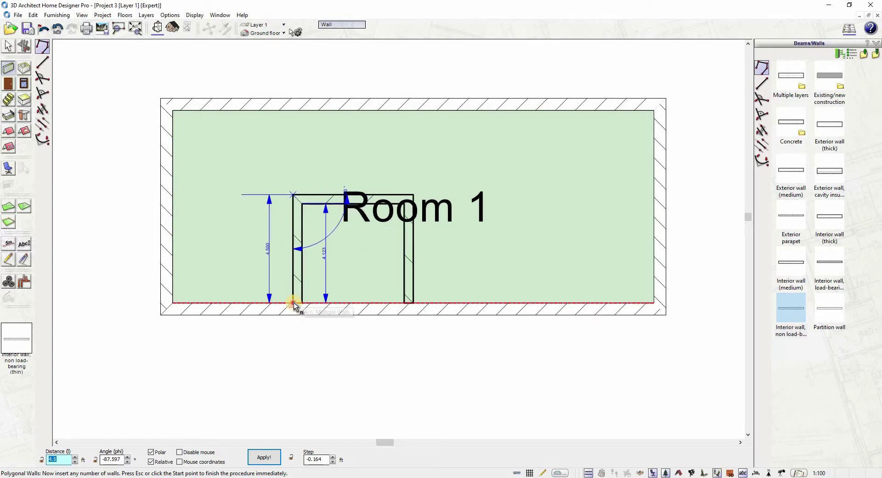
left_click(293, 303)
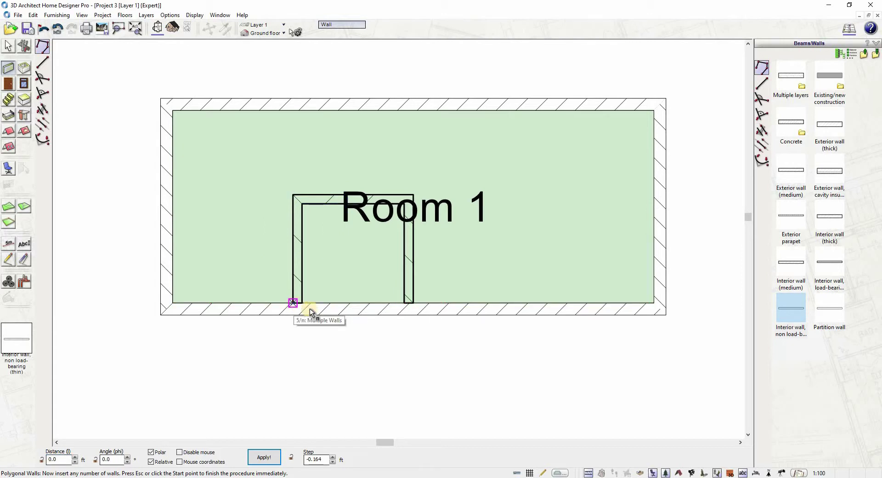
key("Escape")
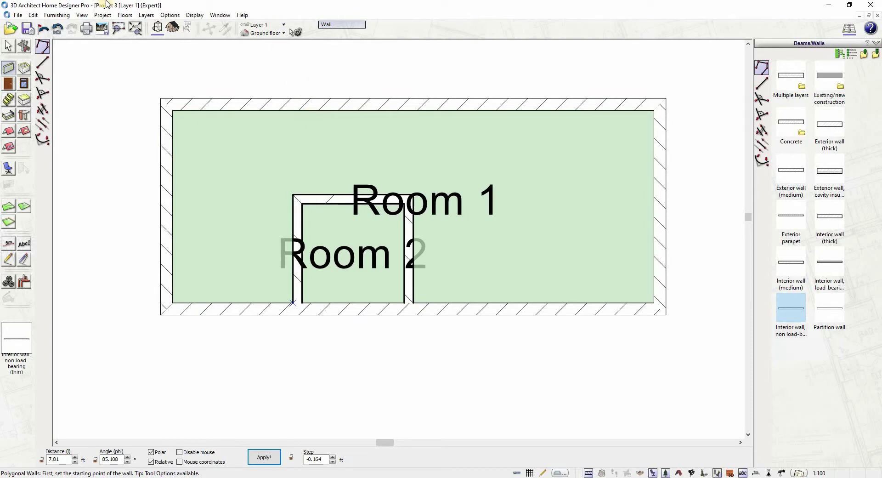
Edit the active ground floor and set its height above ground floor to 0.15 ft.
left_click(7, 48)
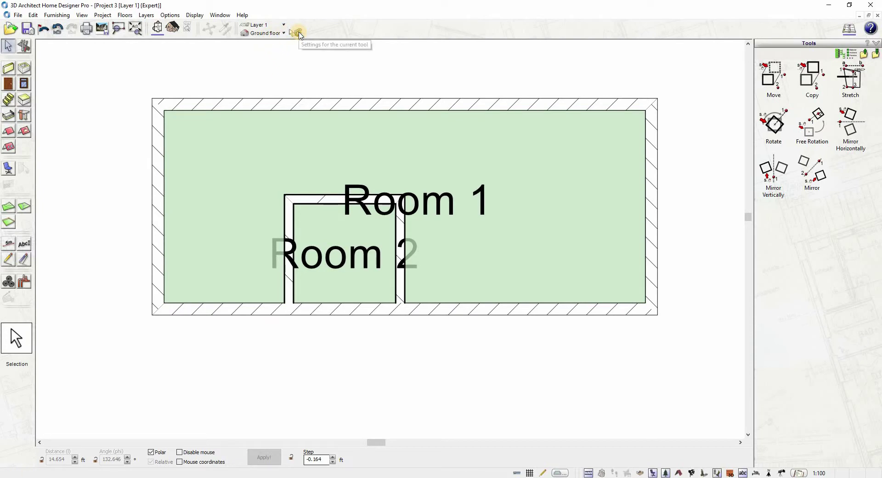
left_click(296, 32)
left_click(294, 45)
left_click(128, 15)
left_click(102, 17)
left_click(125, 15)
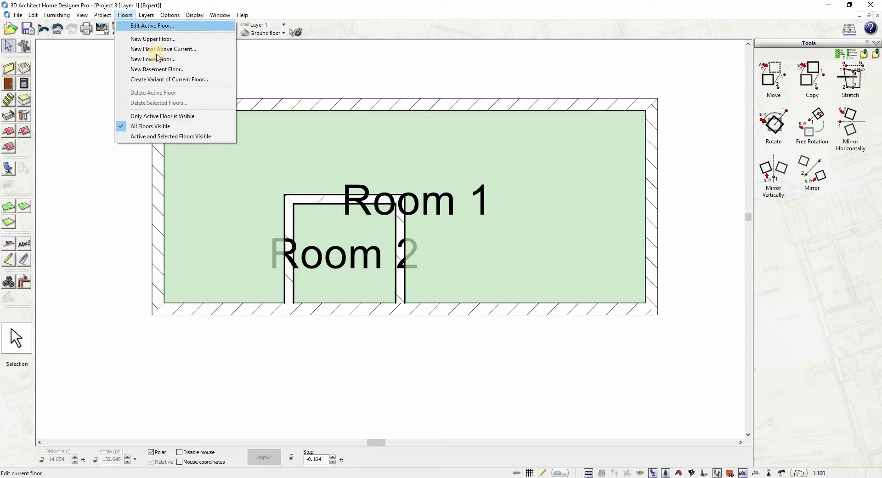
left_click(158, 26)
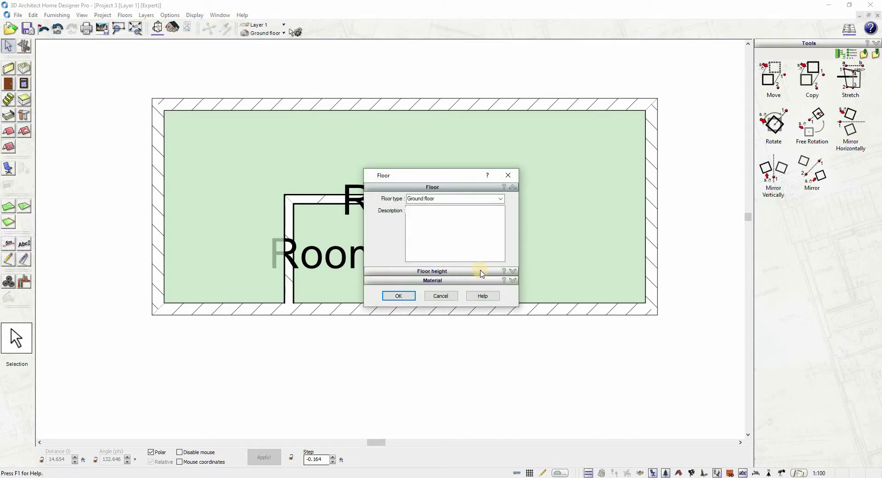
left_click(466, 272)
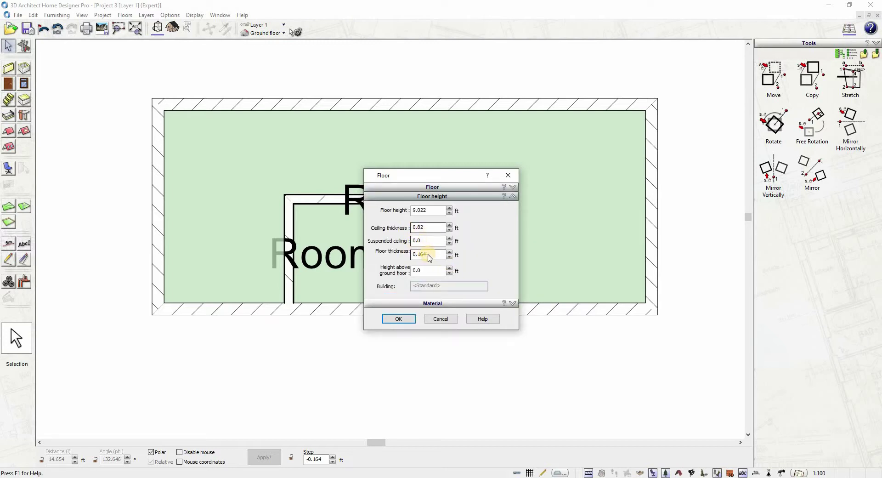
left_click(423, 269)
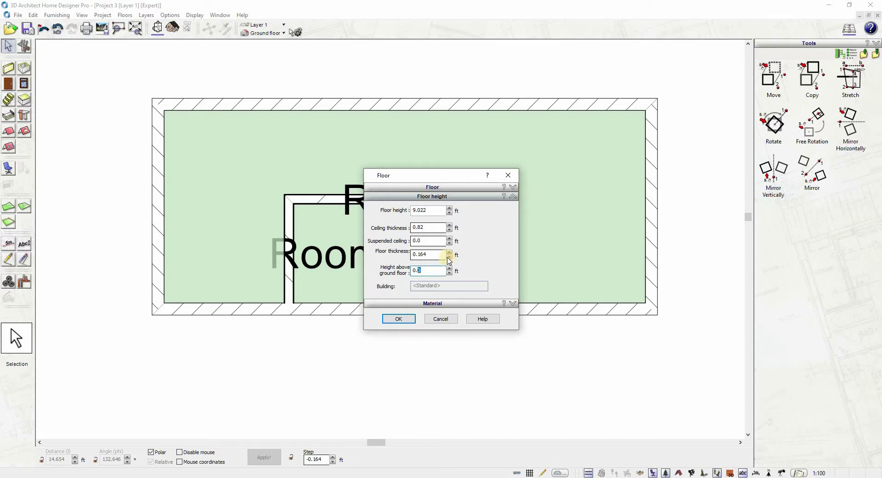
type("15")
left_click(398, 318)
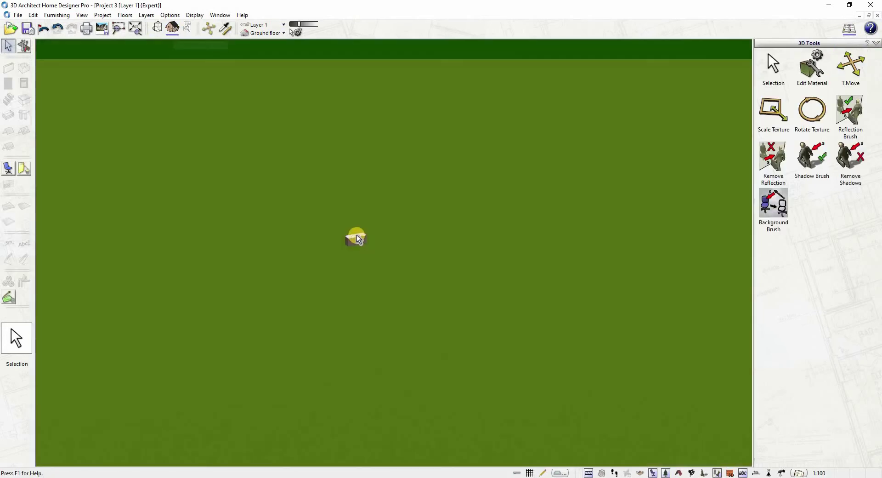
Examine the wall layout up close in the 3D view and return to the plan view.
scroll(338, 247, "up", 10)
left_click_drag(354, 231, 396, 204)
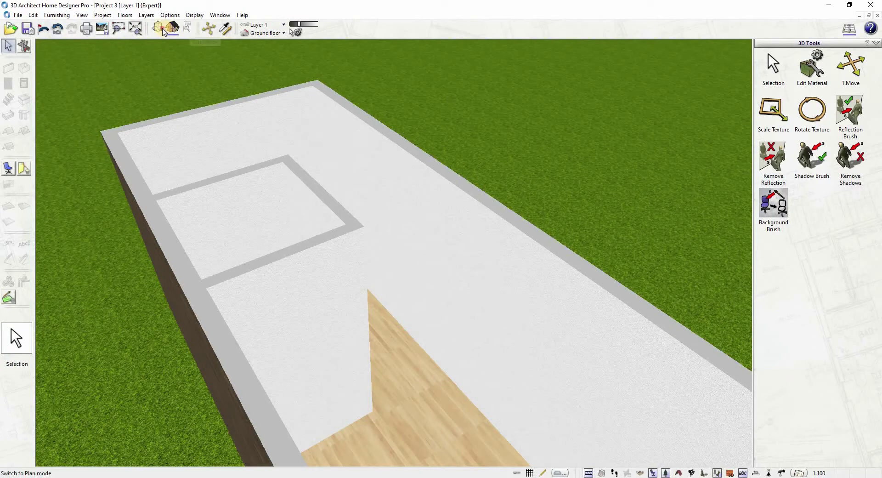
left_click(164, 31)
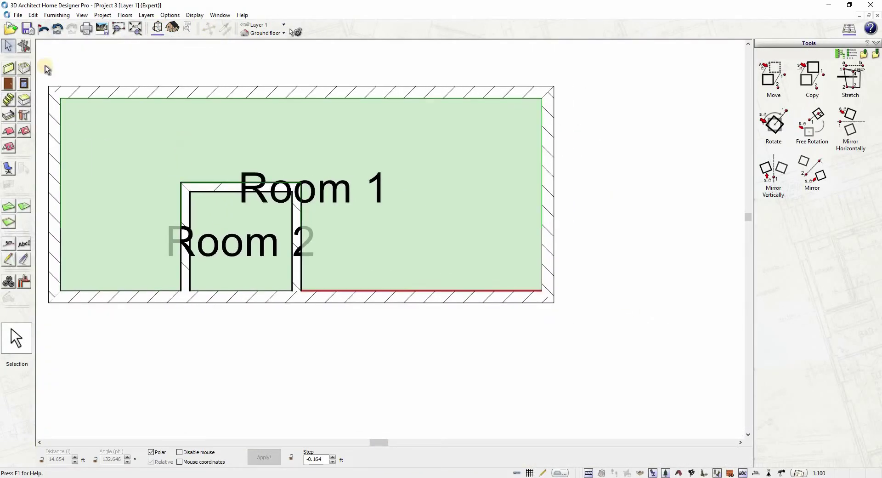
Choose the 201,0cm x 213,5cm White Plastic door with three panels from the Patio Doors catalogue.
left_click(23, 83)
left_click(212, 135)
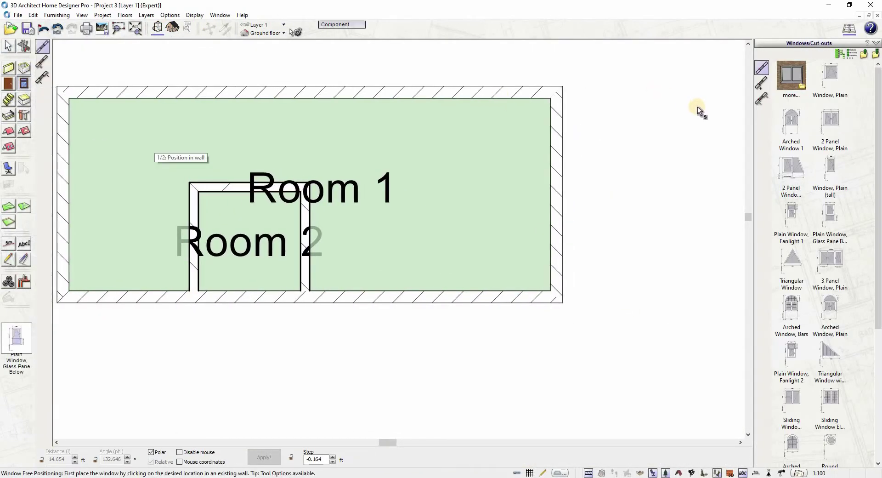
left_click(9, 85)
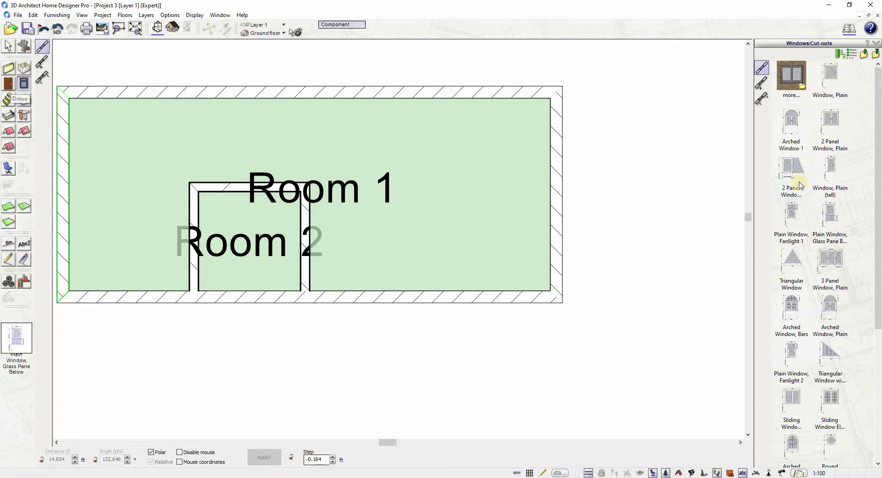
left_click(864, 53)
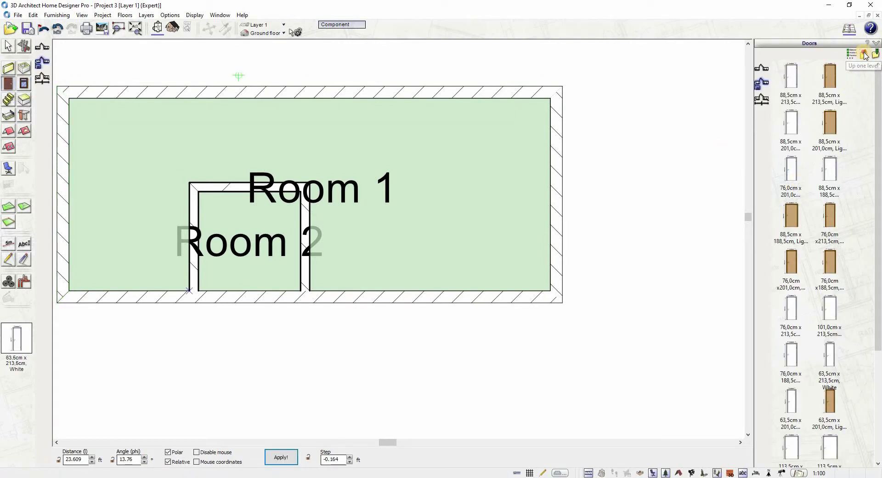
left_click(864, 54)
left_click(864, 53)
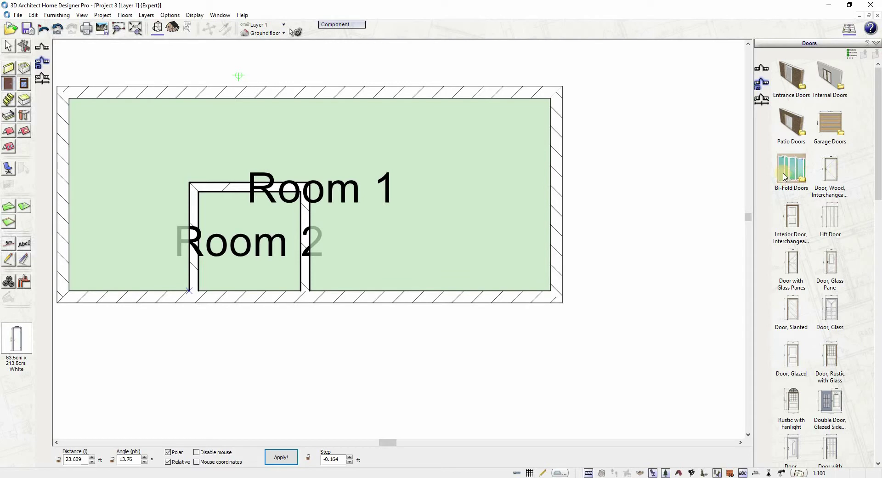
double_click(788, 127)
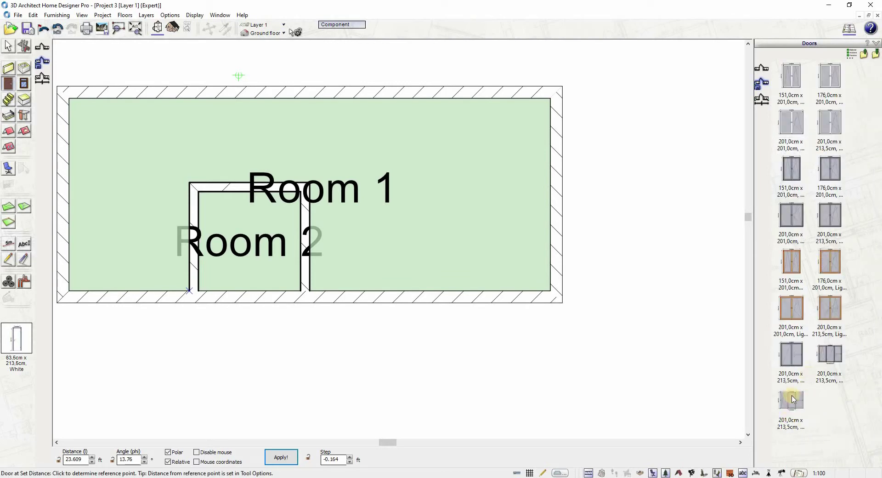
left_click(788, 404)
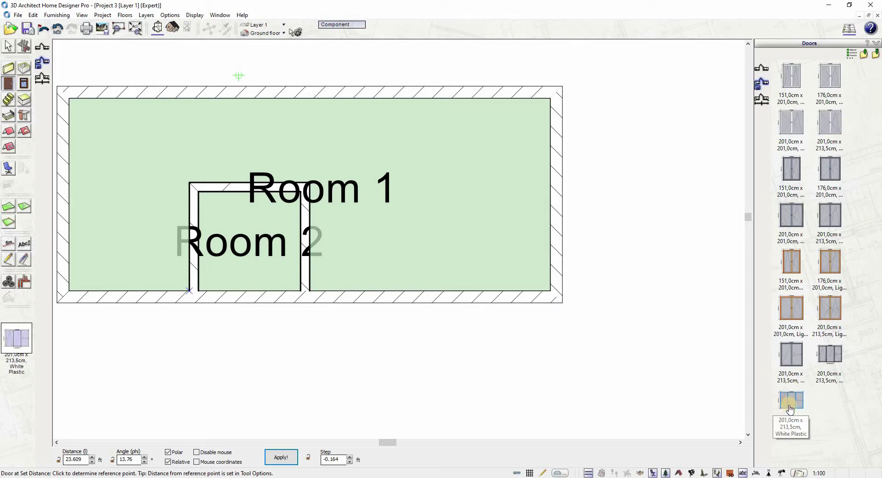
Set the door to be placed at a set distance, measured from its right edge with a 0.50 ft offset.
left_click(769, 90)
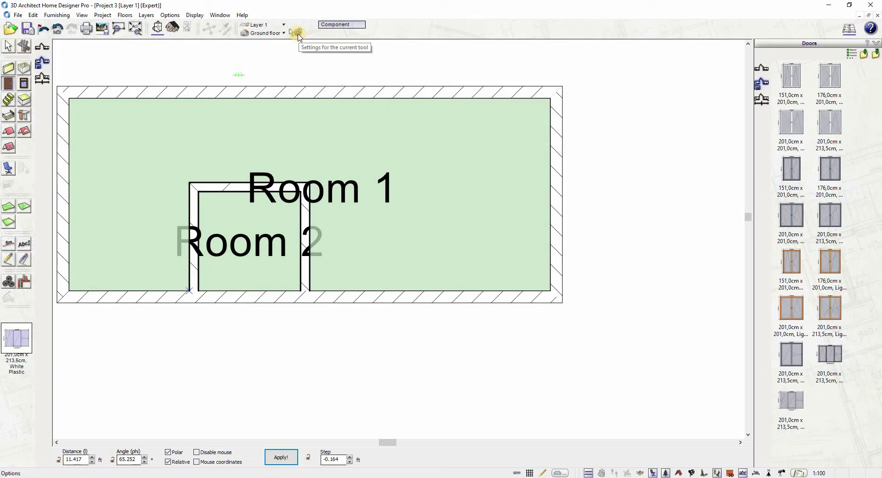
left_click(297, 33)
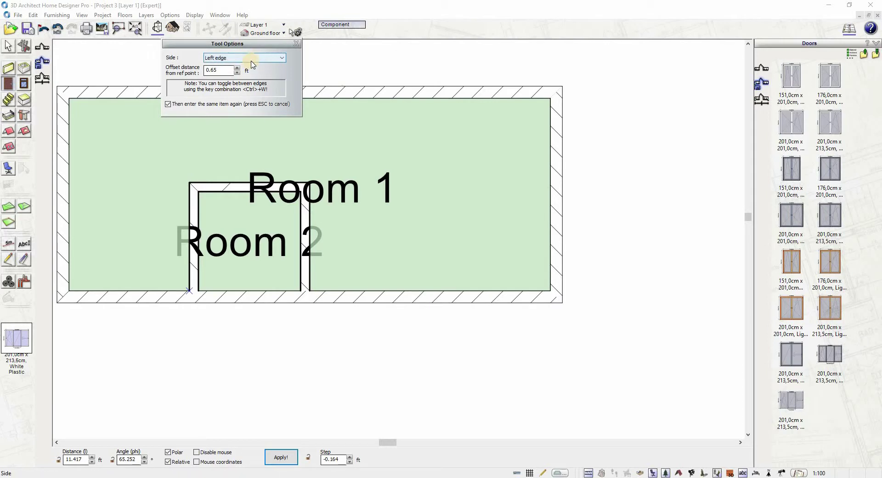
left_click(251, 63)
left_click(250, 73)
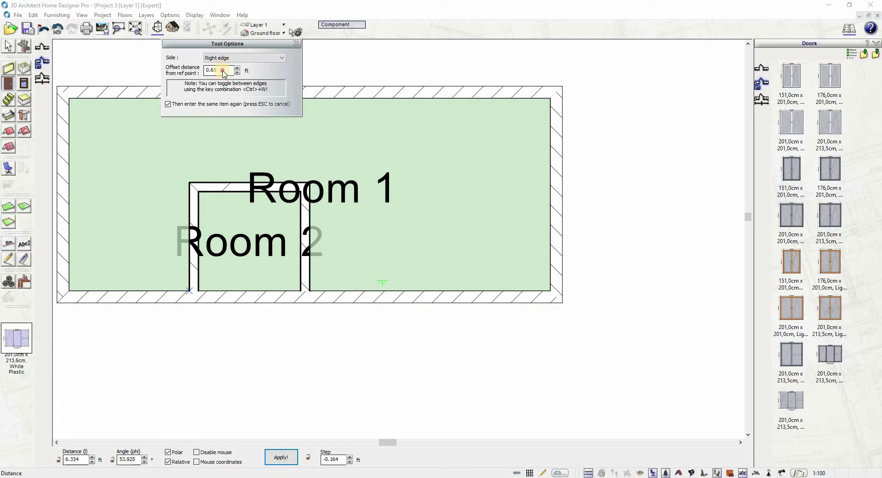
left_click_drag(223, 70, 212, 72)
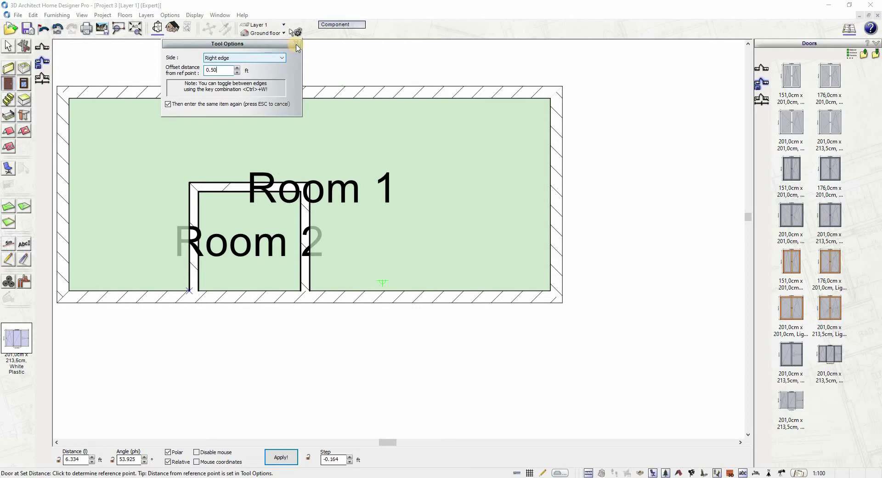
Place the patio door in the lower exterior wall beside the lower-right inner corner, opening outward, and check it in 3D.
left_click(550, 304)
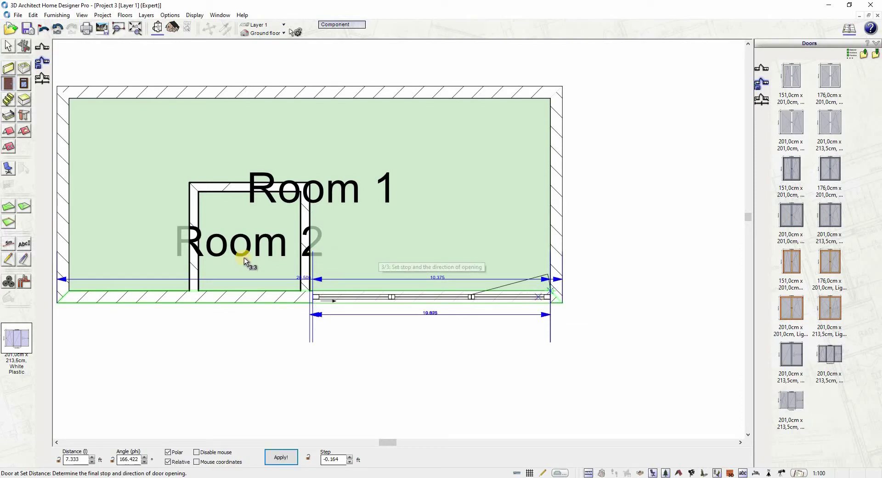
left_click(396, 365)
left_click(173, 28)
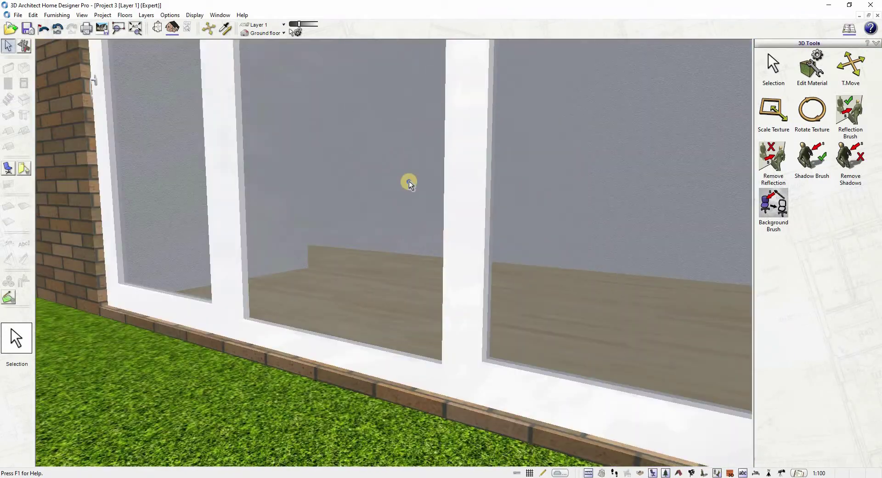
scroll(409, 182, "down", 3)
middle_click_drag(410, 163, 373, 172)
scroll(372, 170, "down", 2)
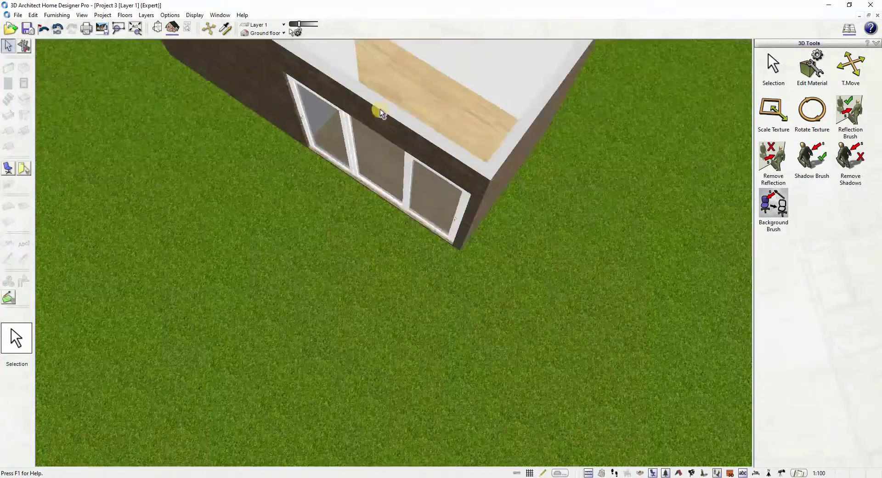
left_click(157, 28)
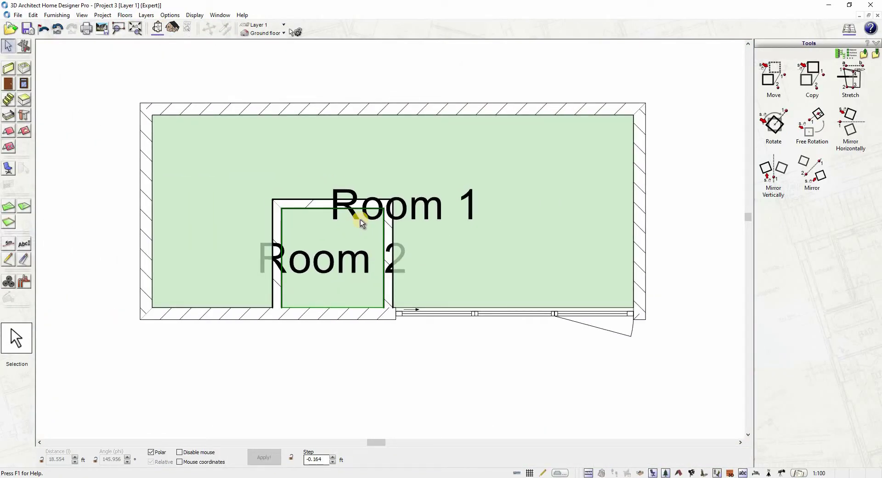
Browse the window catalogue and choose Plain Window, Fanlight 1.
left_click(24, 84)
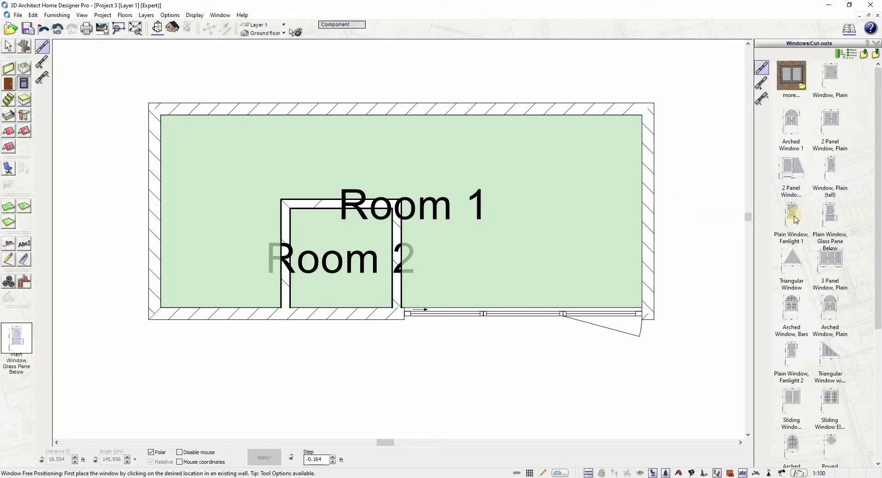
left_click(794, 220)
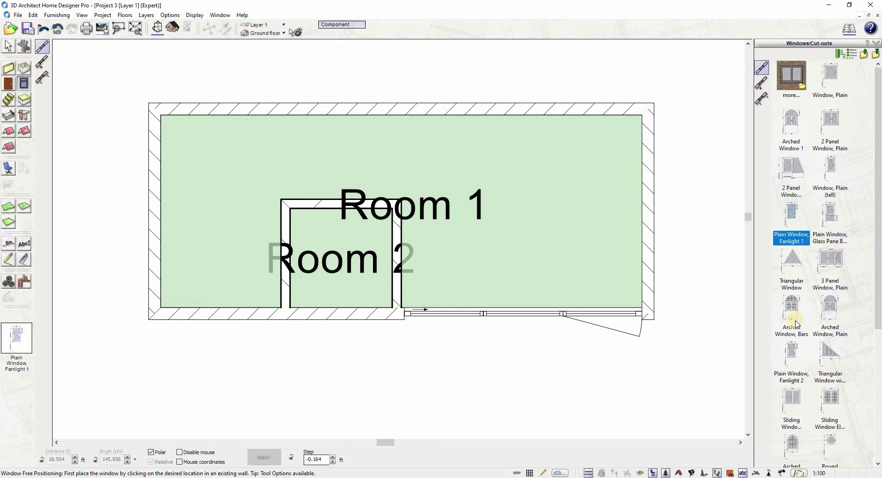
scroll(797, 324, "down", 4)
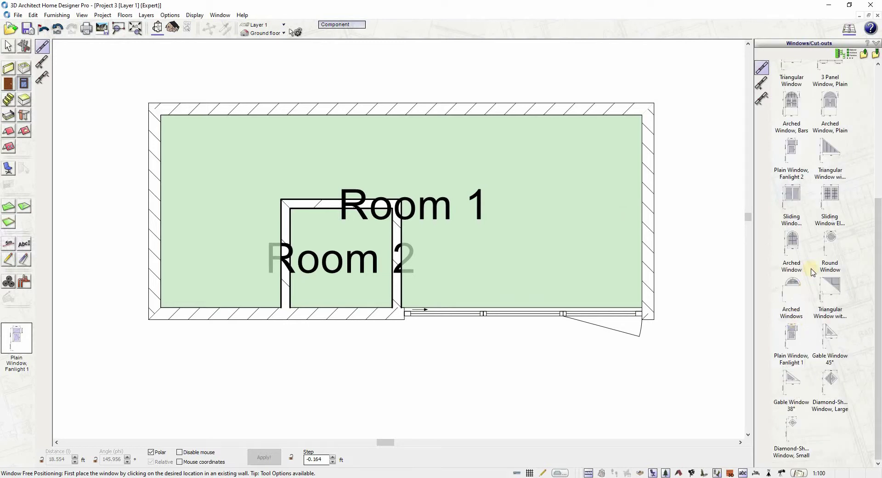
scroll(824, 257, "up", 5)
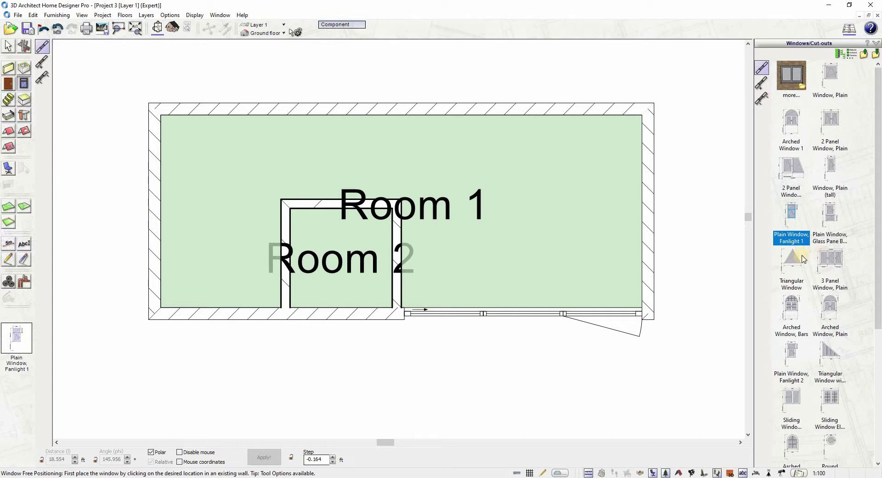
Set the window's overall width to 4 ft, its overall height to 3 ft and its sill height to 4 ft.
left_click(348, 27)
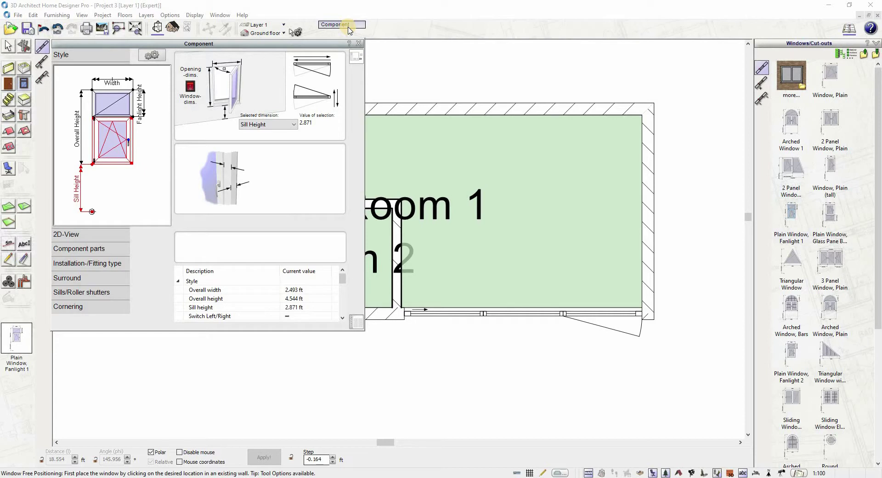
left_click(347, 25)
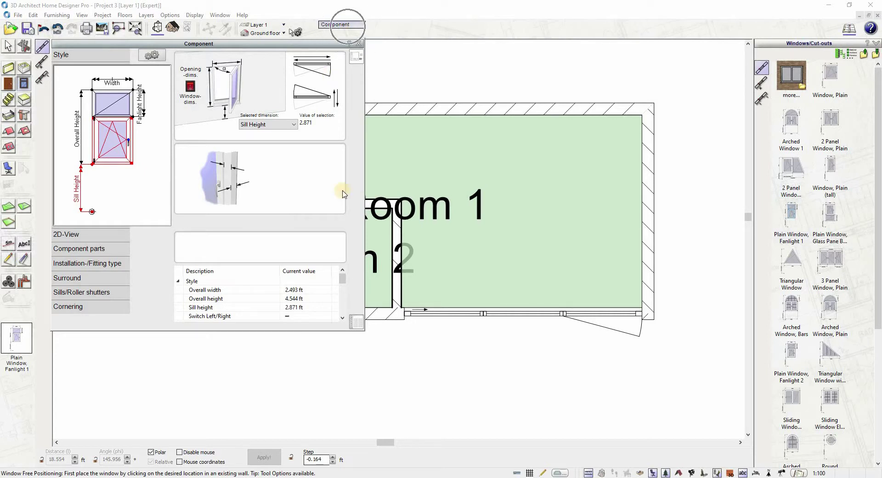
left_click(304, 290)
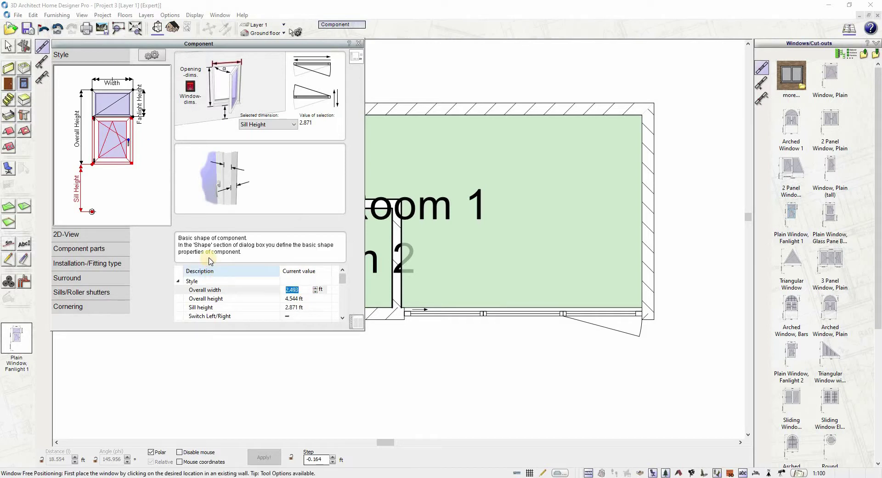
type("3.5")
left_click(297, 298)
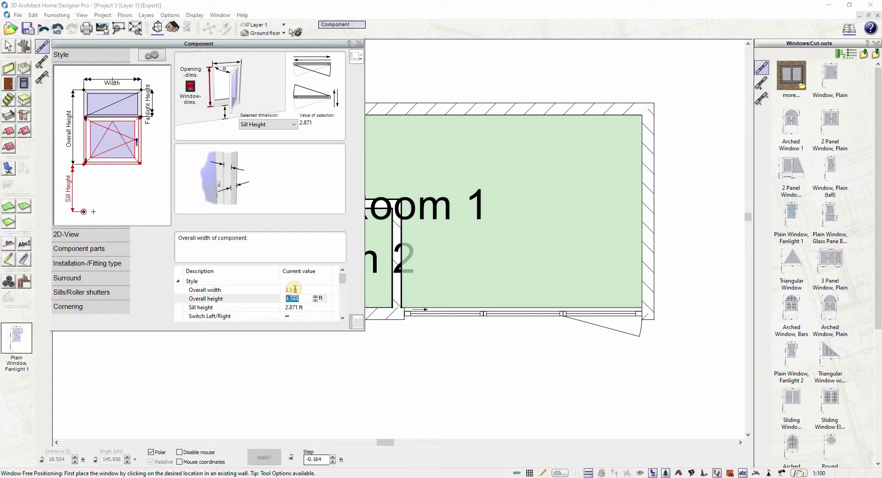
left_click(253, 285)
type("4")
left_click(260, 298)
double_click(293, 298)
type("3")
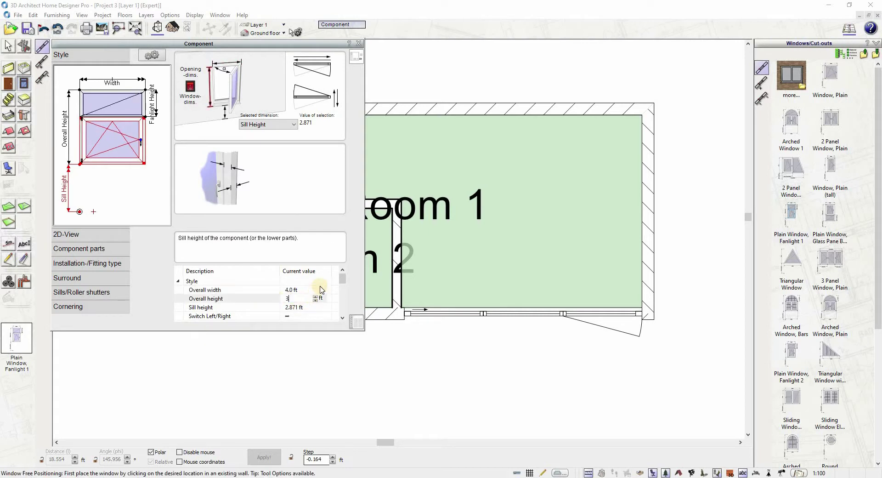
left_click(307, 307)
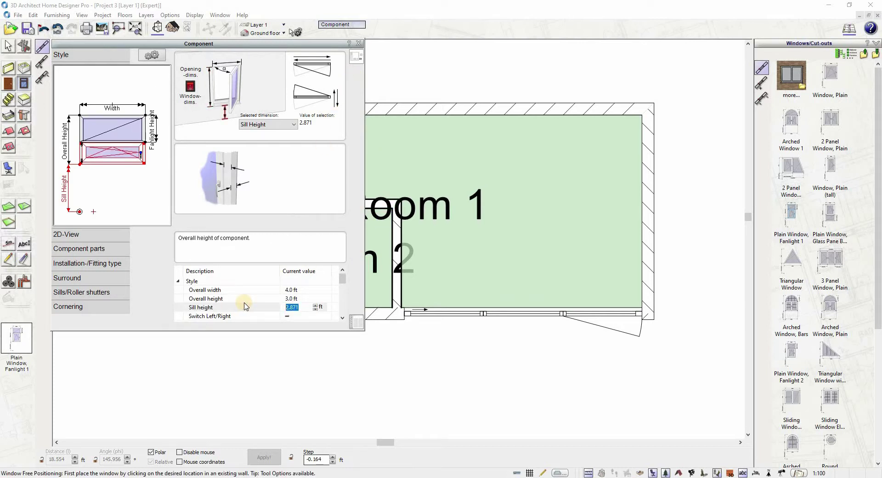
left_click(354, 309)
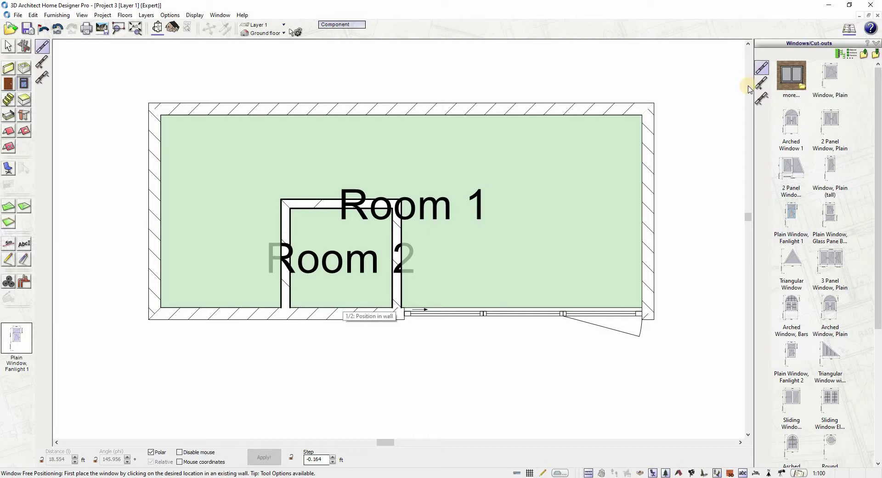
Place the window midway between Room 2's side walls in the lower exterior wall, opening outward, and check it in 3D.
left_click(763, 101)
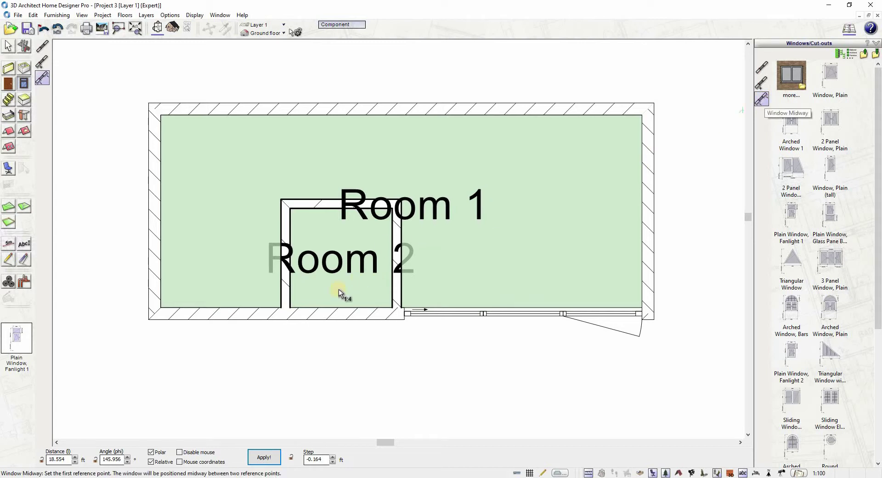
left_click(290, 307)
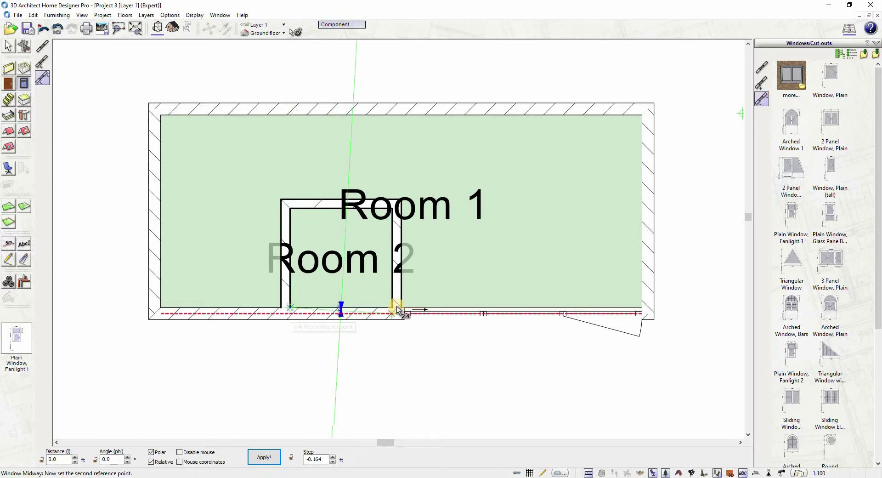
left_click(355, 314)
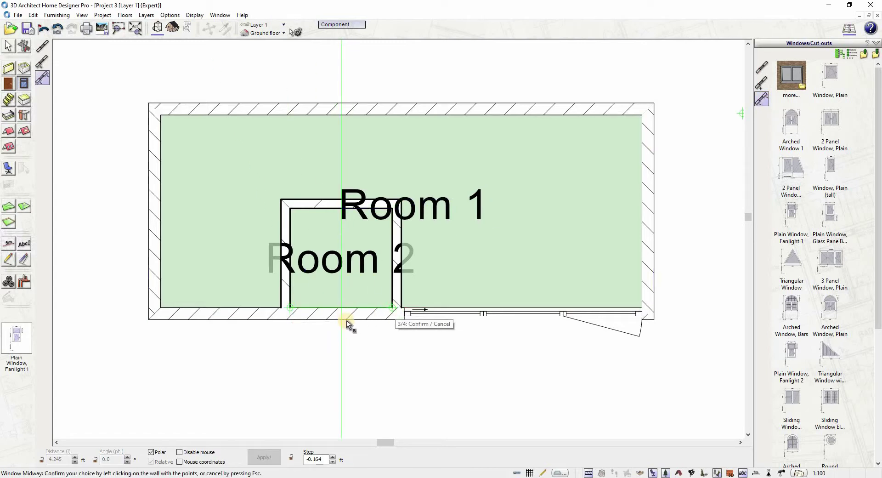
left_click(341, 324)
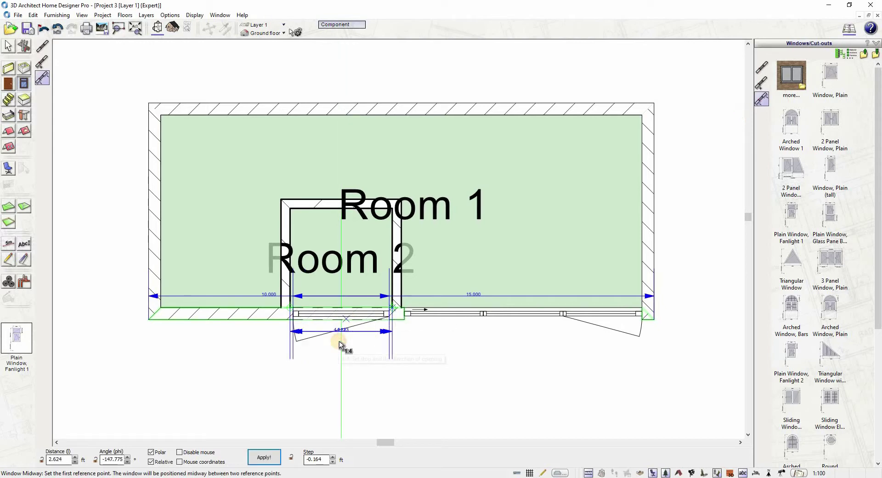
left_click(341, 344)
left_click(172, 28)
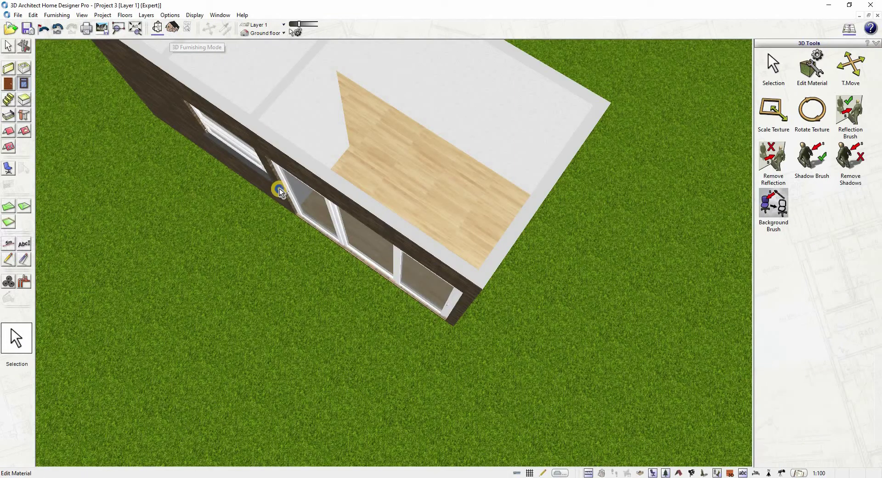
left_click_drag(261, 235, 197, 56)
left_click(157, 28)
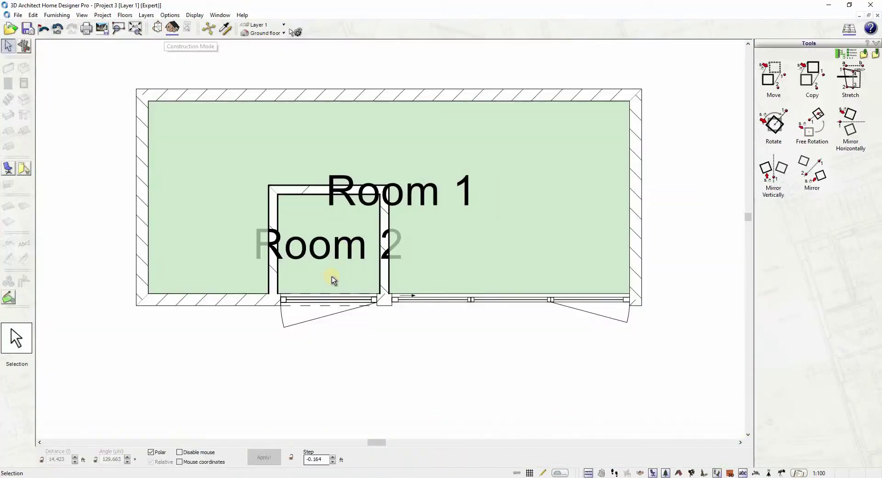
Resize Room 2's window in the lower exterior wall to 3 ft overall width and 2 ft overall height, and check it in 3D.
left_click(311, 309)
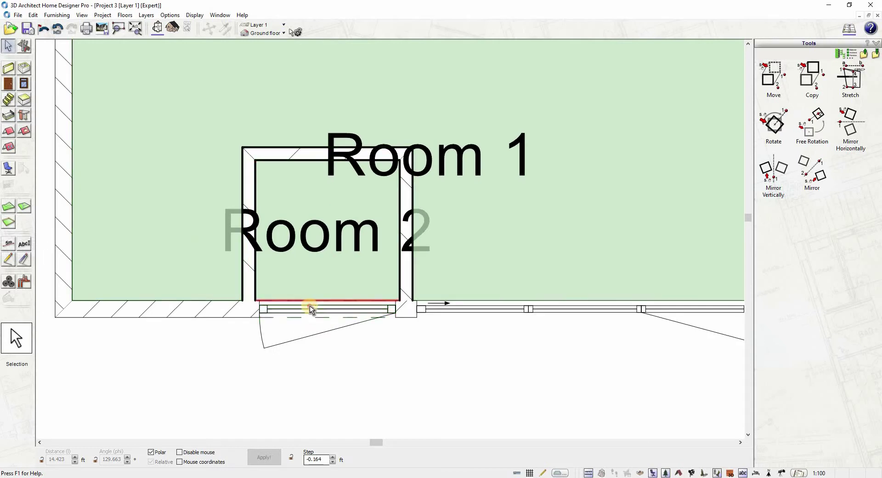
left_click(311, 309)
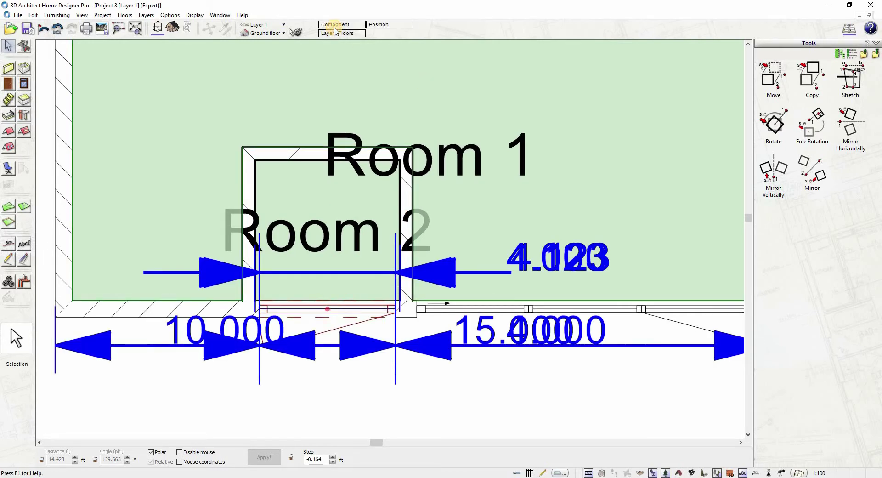
left_click(335, 28)
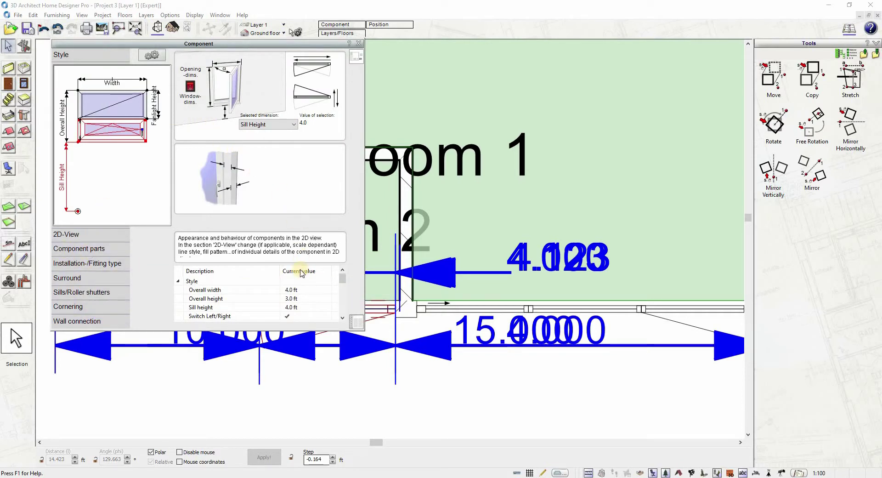
left_click(343, 277)
left_click_drag(344, 278, 344, 279)
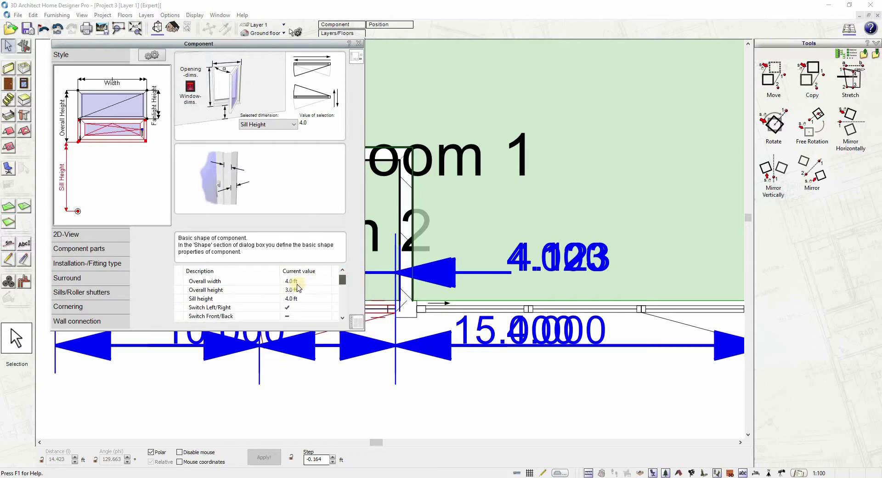
left_click(281, 282)
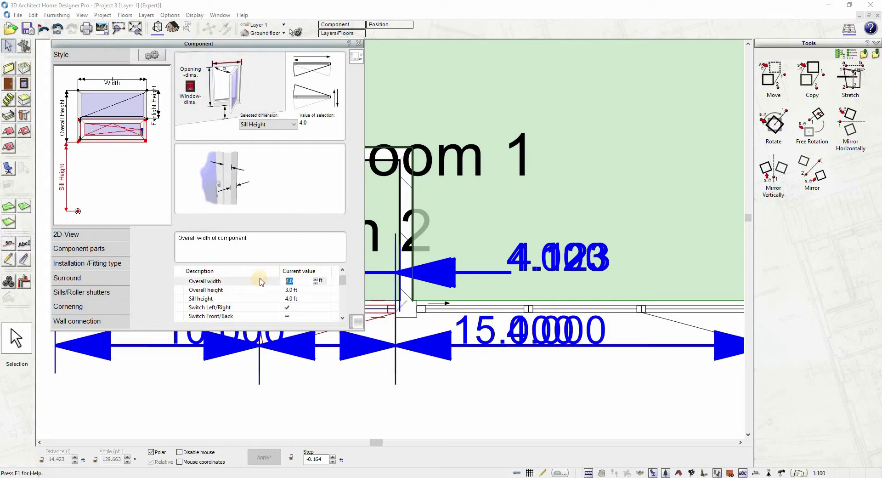
type("3")
left_click(287, 289)
type("2")
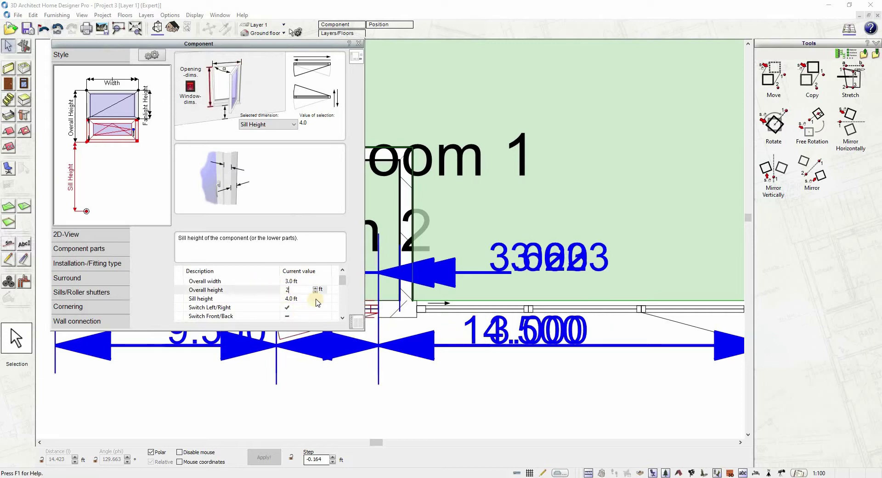
key("Return")
left_click(357, 44)
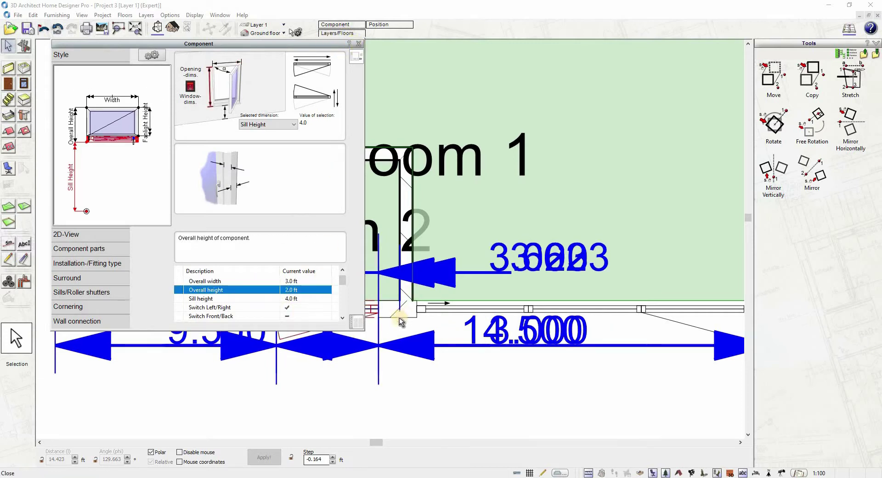
left_click(171, 30)
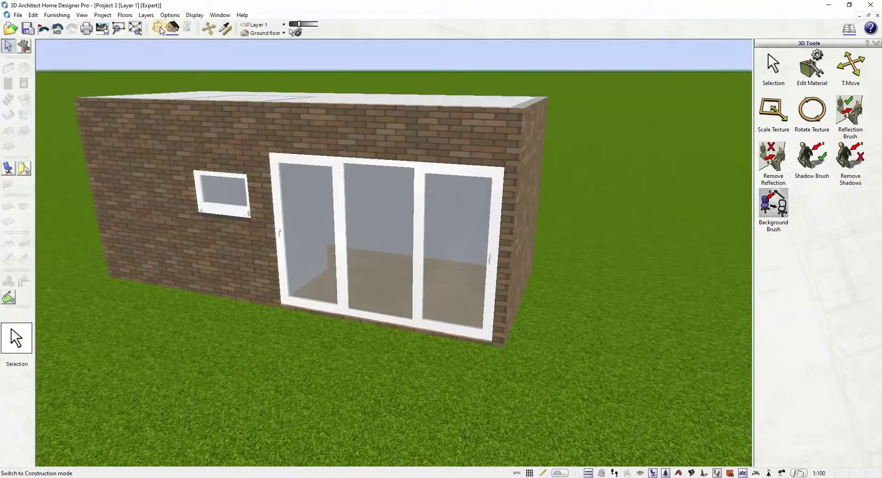
Set the sill height of Room 2's window in the lower exterior wall to 5 ft and check it in 3D.
left_click(161, 30)
left_click(323, 295)
left_click(296, 32)
left_click(294, 298)
type("5")
left_click(358, 43)
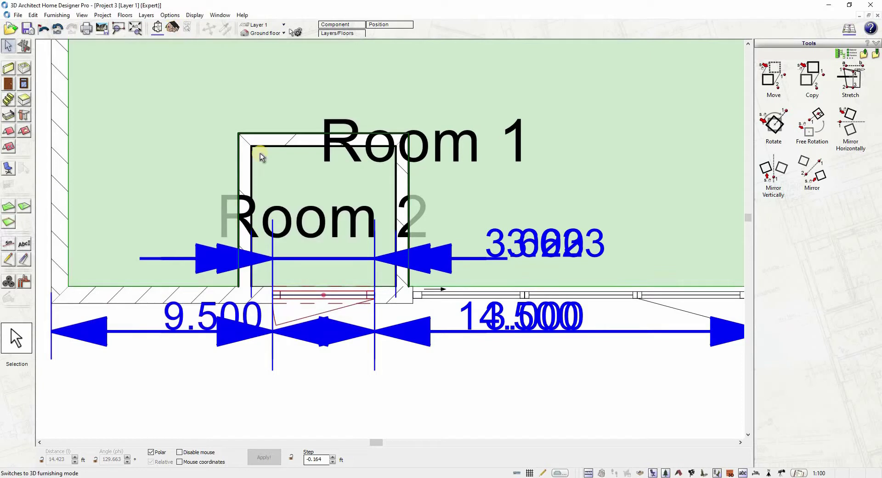
left_click(172, 28)
Choose Plain Window, Fanlight 1 for a new window and set its overall width to 3 ft, overall height to 6 ft and its sill height.
left_click(158, 28)
scroll(318, 288, "down", 2)
left_click(24, 85)
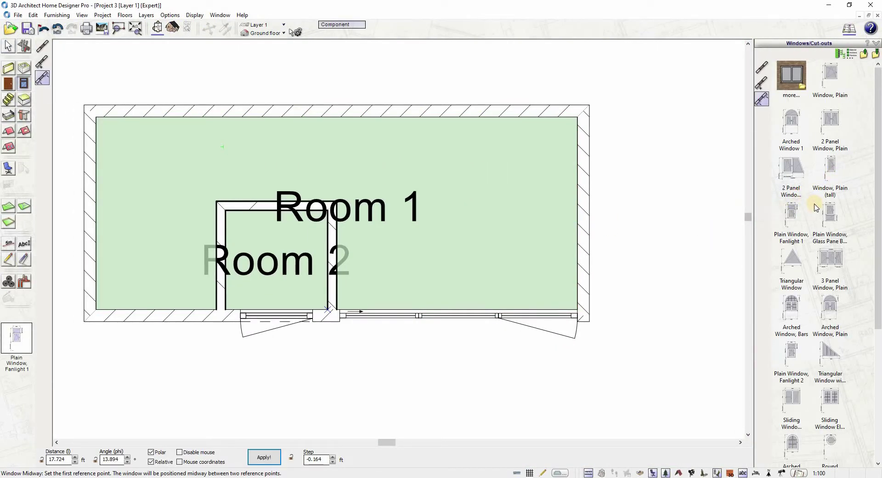
left_click(796, 222)
left_click(334, 26)
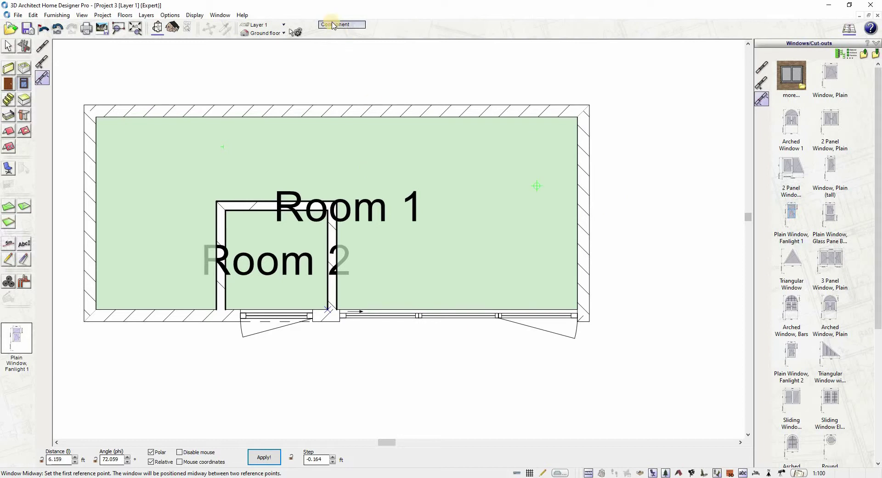
left_click(292, 292)
left_click_drag(292, 292, 244, 307)
type("3")
left_click(300, 299)
type("6")
left_click(285, 309)
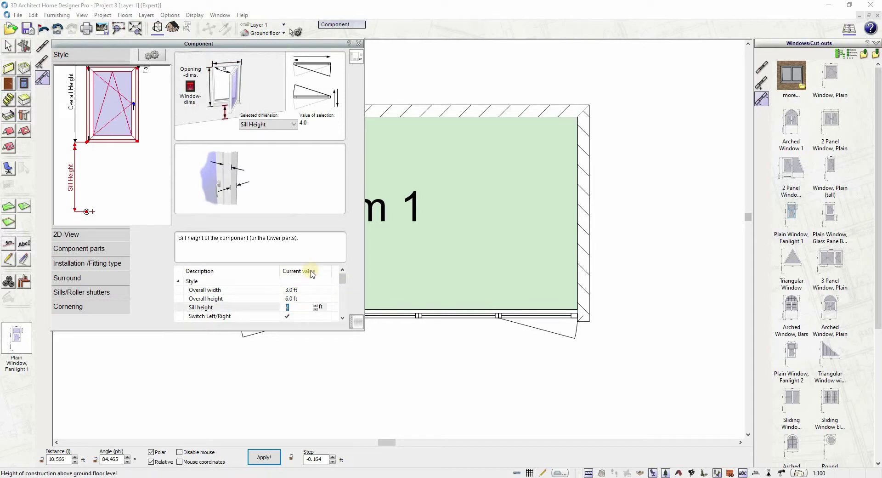
left_click(359, 43)
Freely place one window each in the right, left and upper exterior walls of Room 1, opening outward, and check them in 3D.
left_click(761, 67)
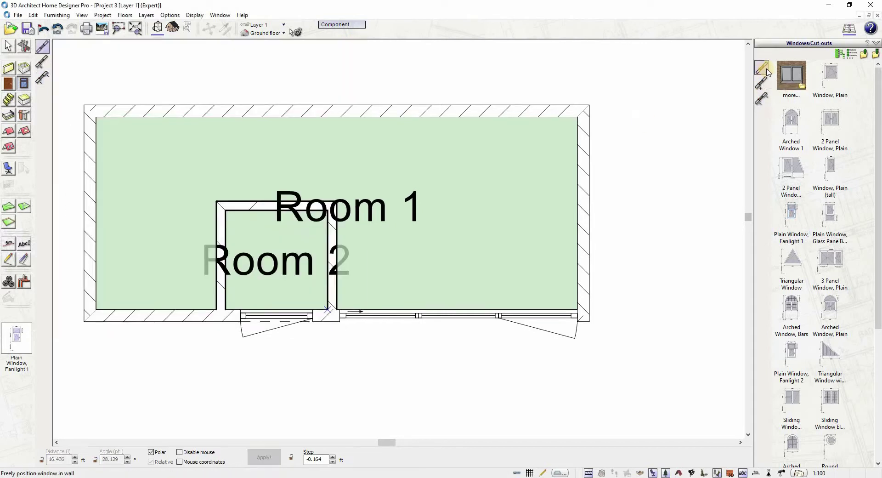
left_click(620, 282)
left_click(93, 215)
left_click(62, 213)
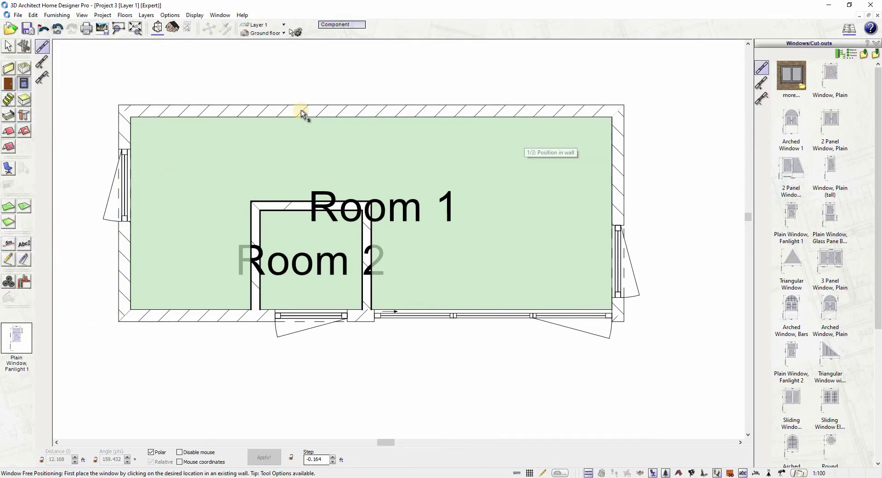
left_click(172, 27)
left_click_drag(400, 154, 413, 183)
left_click(158, 28)
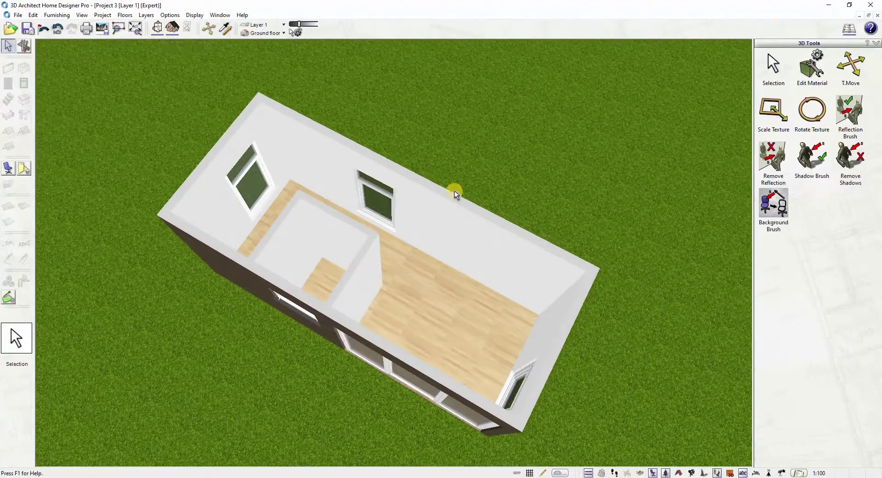
Browse the door catalogue's plain doors and choose the 63,5cm x 213,5cm, White door.
left_click(8, 84)
left_click(863, 55)
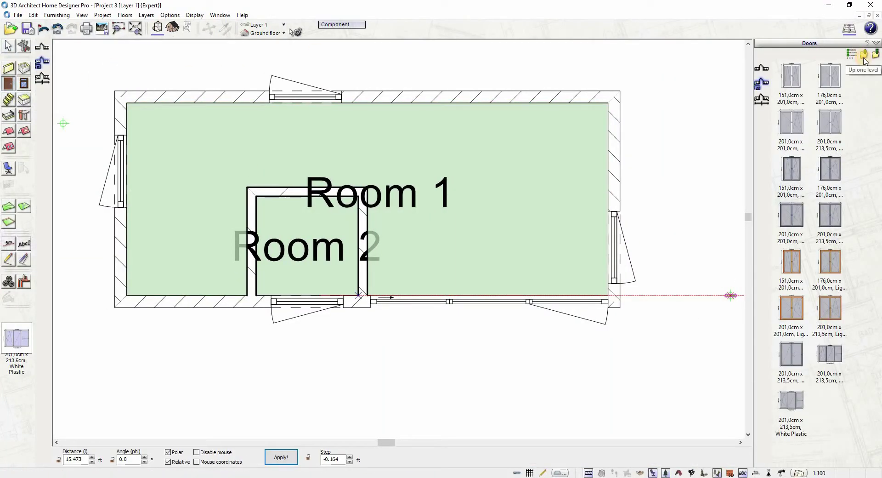
double_click(828, 84)
double_click(791, 86)
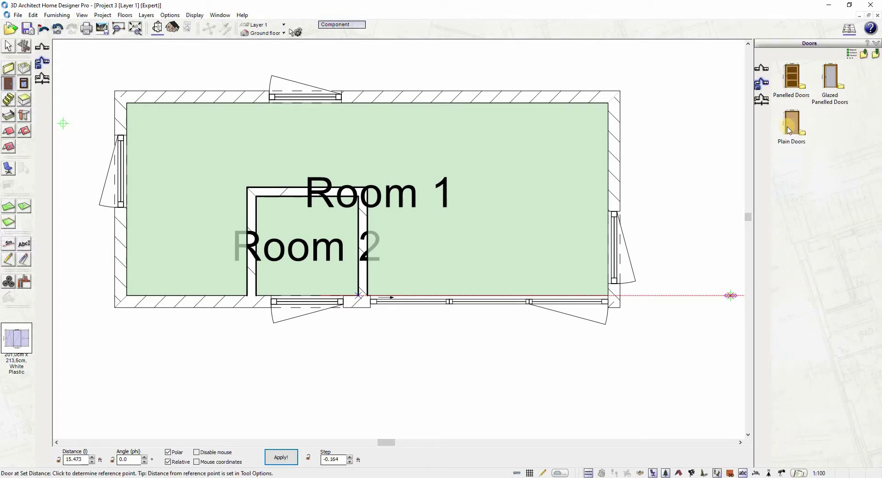
double_click(788, 127)
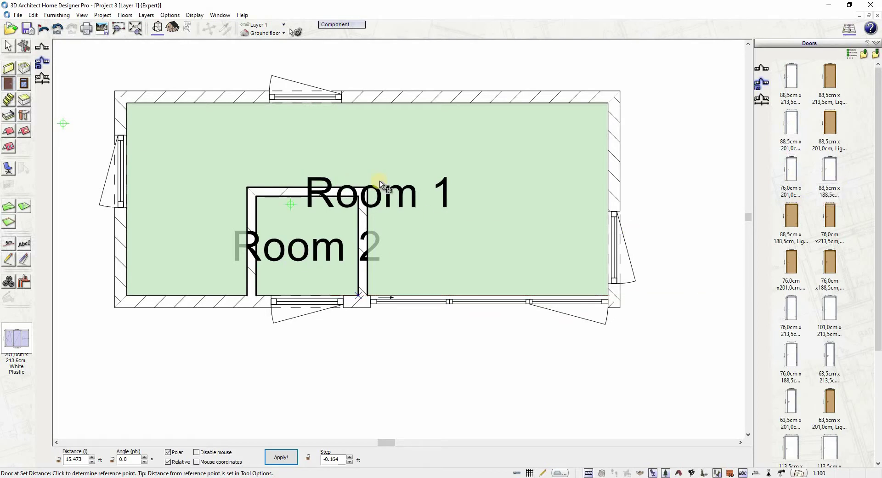
left_click(830, 358)
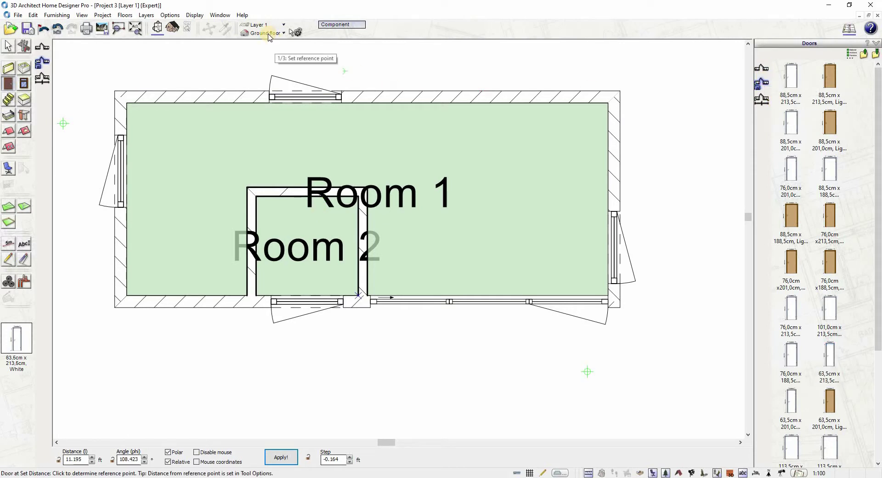
left_click(298, 44)
scroll(359, 192, "up", 1)
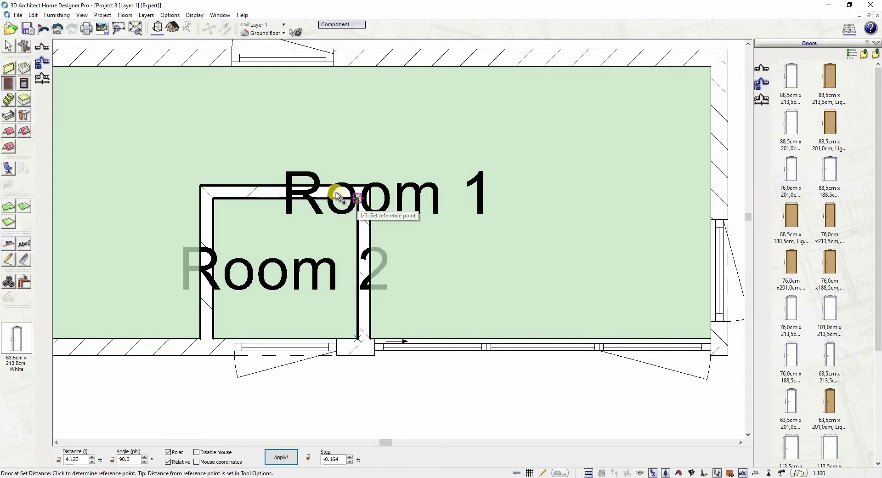
left_click(358, 197)
key("Escape")
left_click(213, 198)
key("Escape")
left_click(370, 186)
key("Escape")
Place the door in Room 2's upper wall near its upper-right corner, opening into Room 1, and check it in 3D.
left_click(351, 198)
left_click(292, 179)
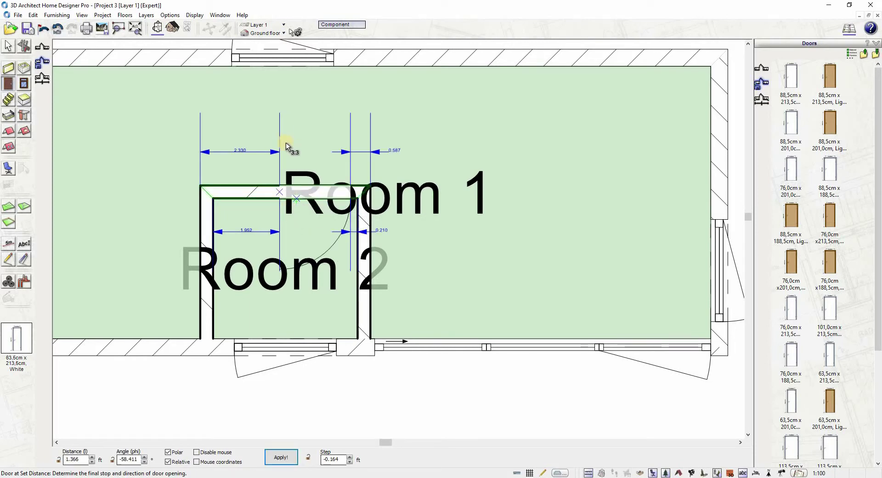
left_click(287, 145)
scroll(381, 199, "down", 1)
key("Escape")
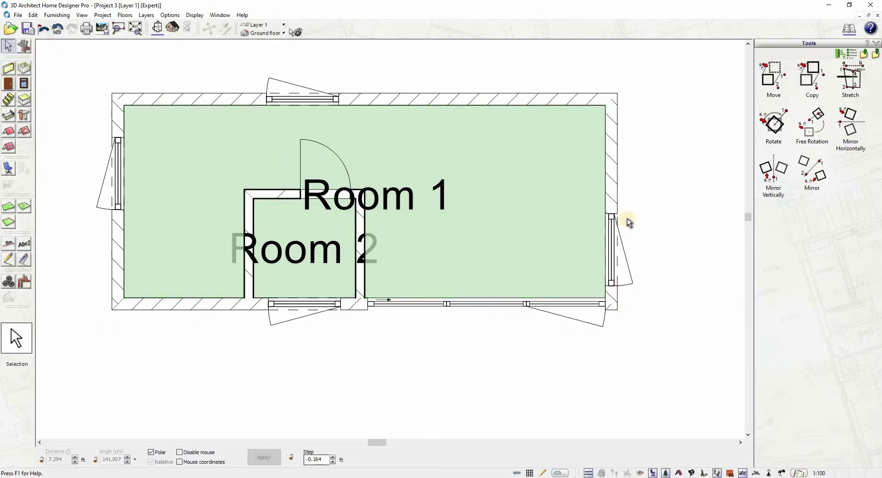
left_click(173, 28)
left_click_drag(364, 246, 335, 180)
left_click(157, 28)
middle_click_drag(402, 186, 430, 242)
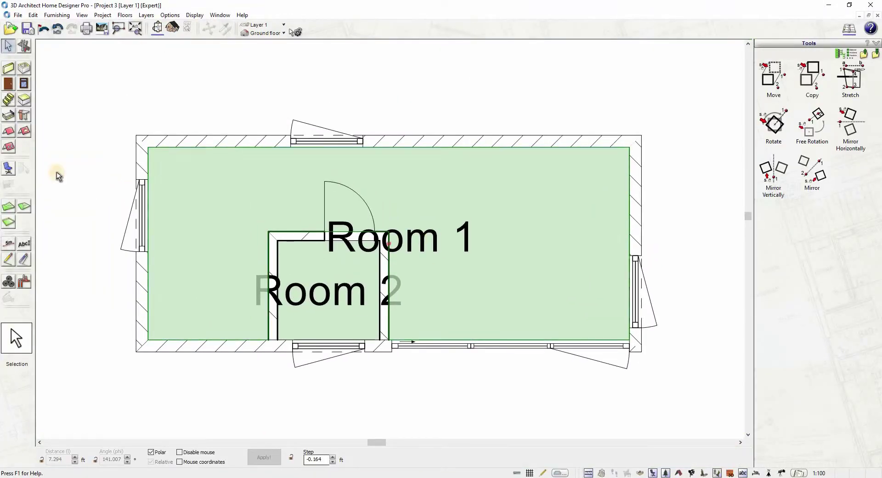
Choose a platform for the outside of the building and set its height (thickness), keeping its height above ground at 0.0 ft.
left_click(248, 147)
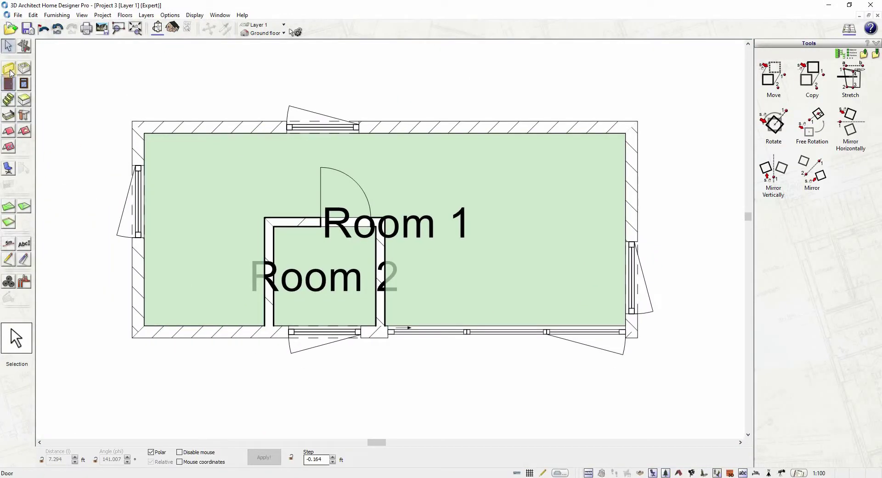
left_click(10, 117)
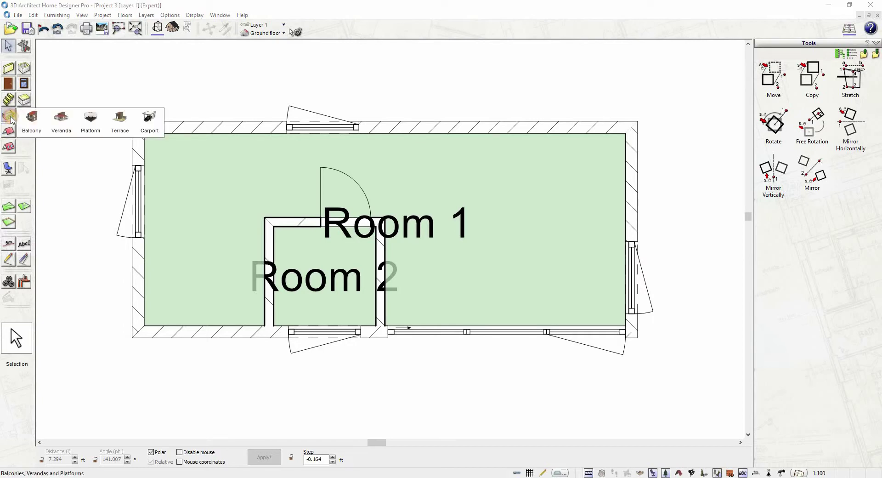
left_click(120, 119)
left_click(793, 130)
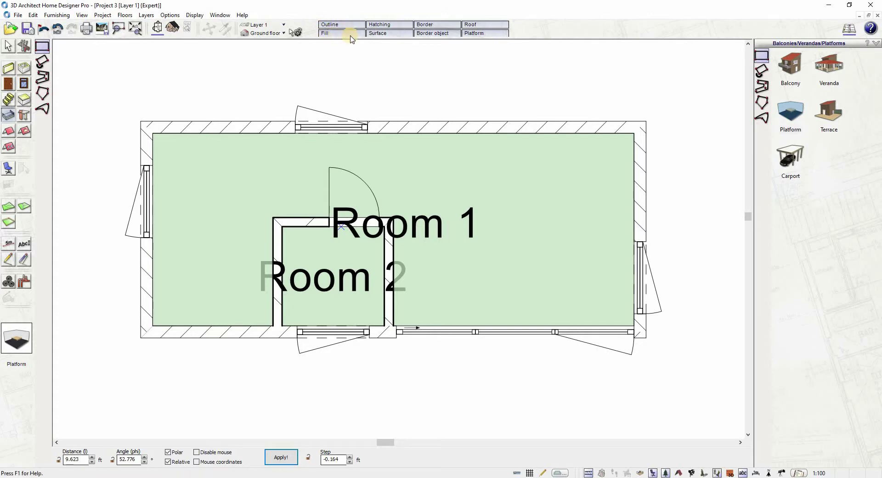
left_click(483, 33)
left_click(421, 68)
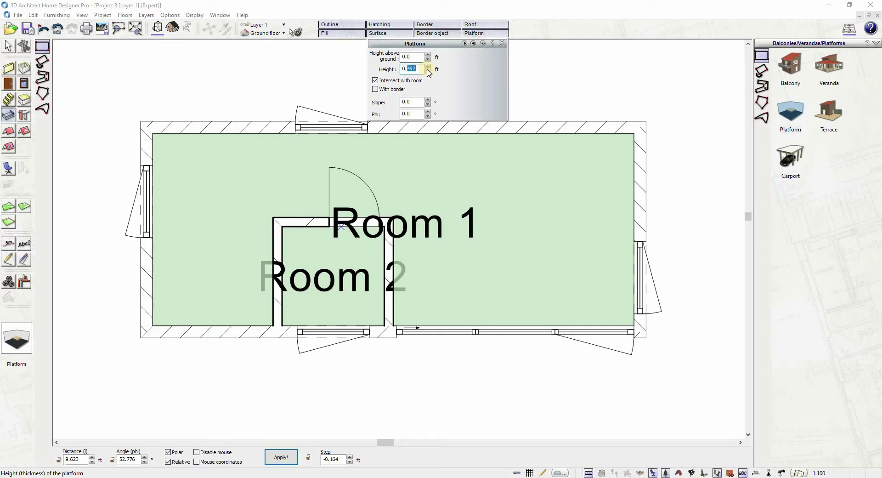
key("Return")
left_click(504, 46)
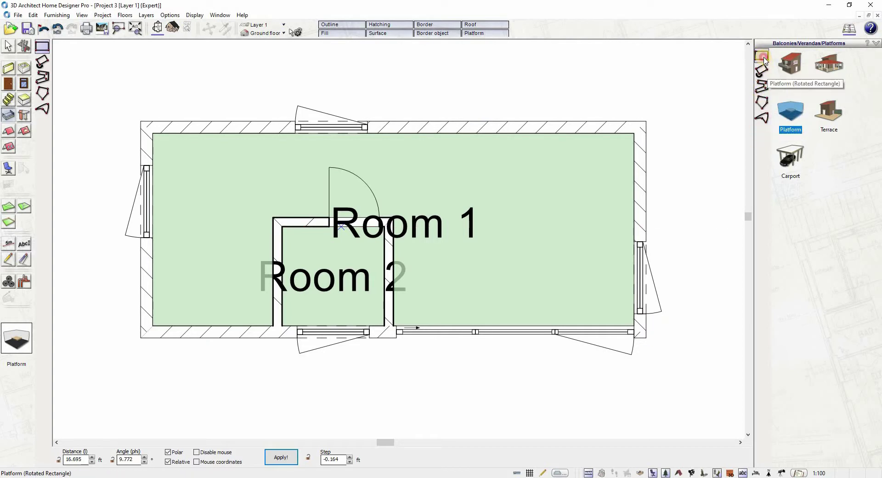
Draw a rectangular platform about 10.4 ft by 4.9 ft outside the patio door from the building's lower-right outer corner, and check it in 3D.
left_click(573, 391)
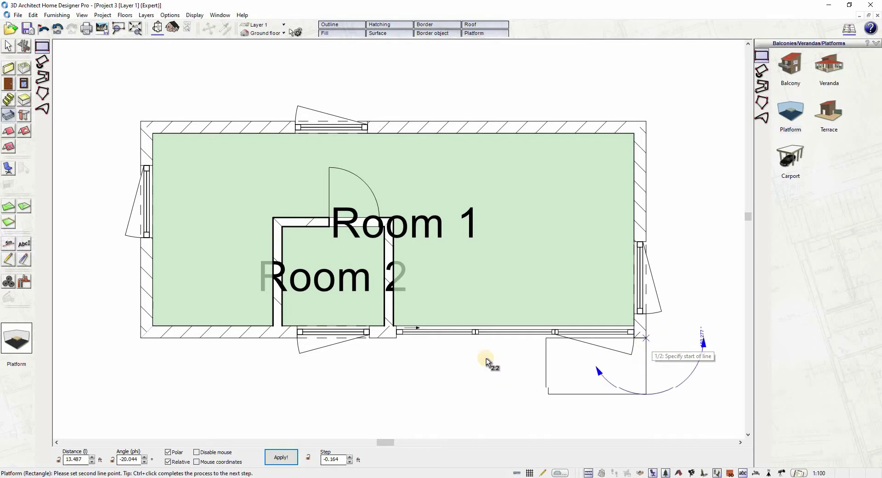
scroll(471, 318, "down", 2)
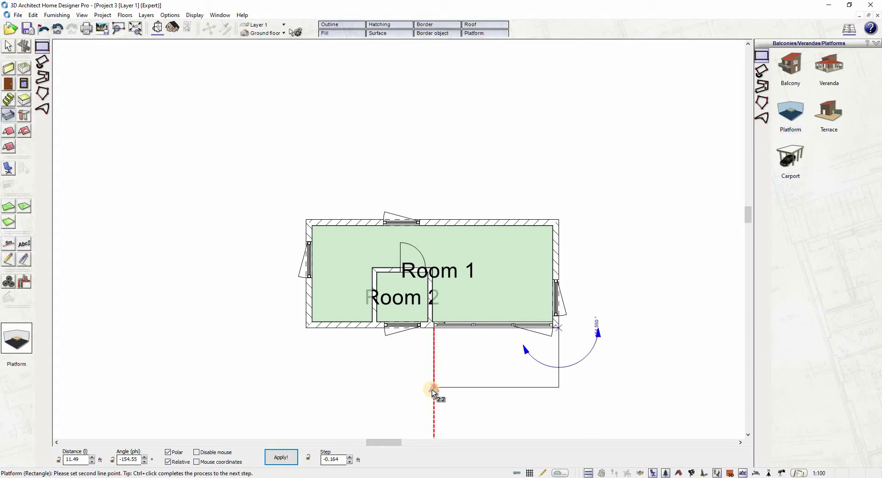
left_click(433, 390)
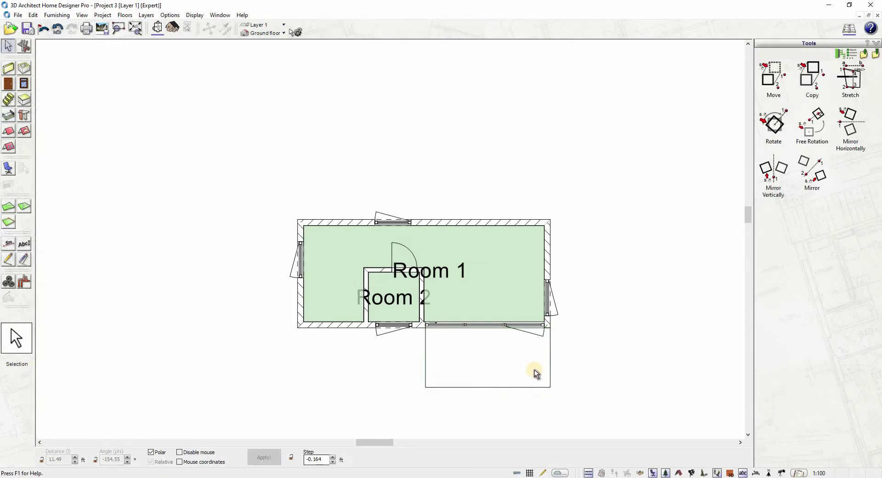
scroll(534, 370, "up", 2)
left_click(172, 29)
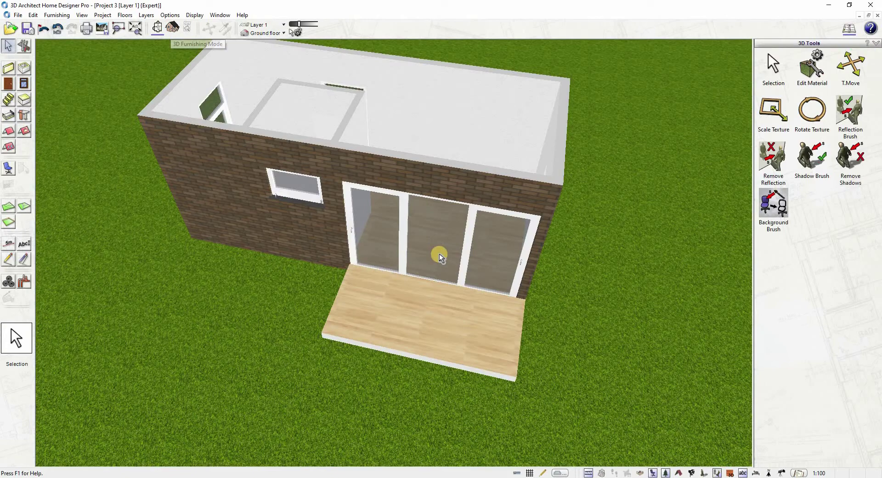
Inspect the platform against the patio door in 3D, review its dimensions and platform settings, and return to the floor plan.
scroll(461, 283, "up", 3)
middle_click_drag(461, 283, 385, 281)
middle_click_drag(442, 269, 462, 258)
left_click(8, 50)
left_click(393, 357)
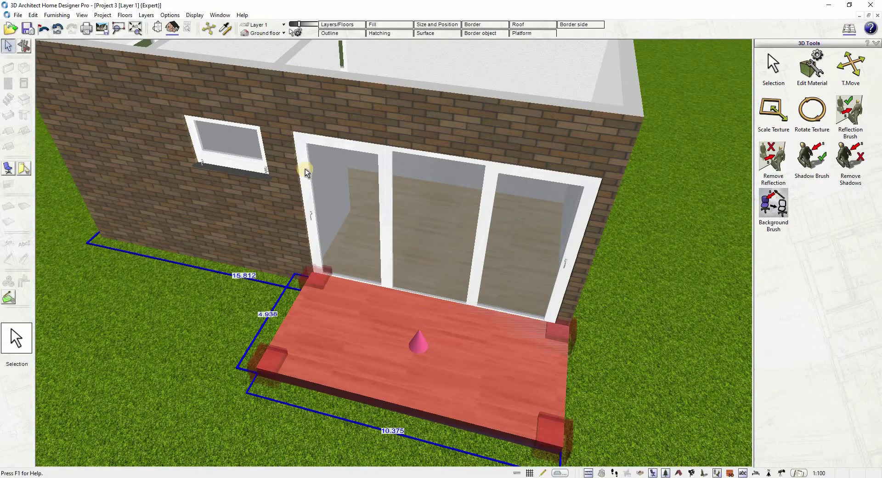
left_click(522, 33)
left_click(550, 43)
left_click(284, 280)
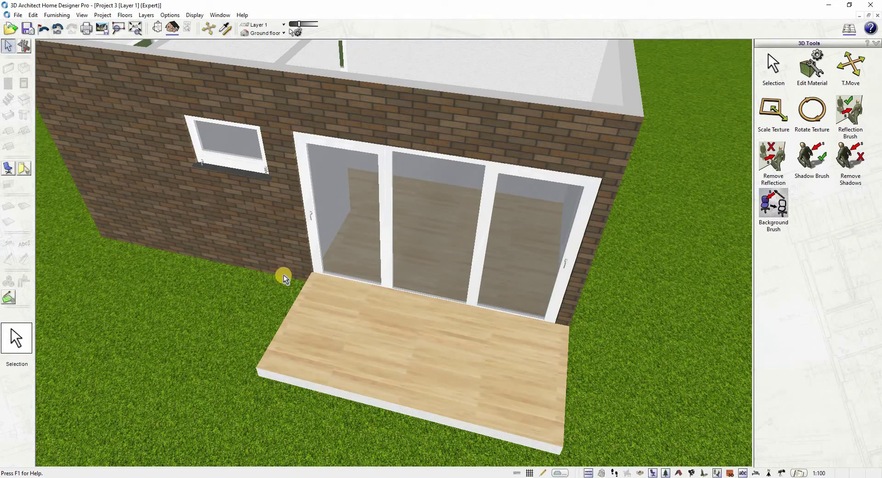
left_click(158, 28)
scroll(215, 63, "down", 1)
scroll(225, 94, "up", 1)
middle_click_drag(196, 203, 197, 242)
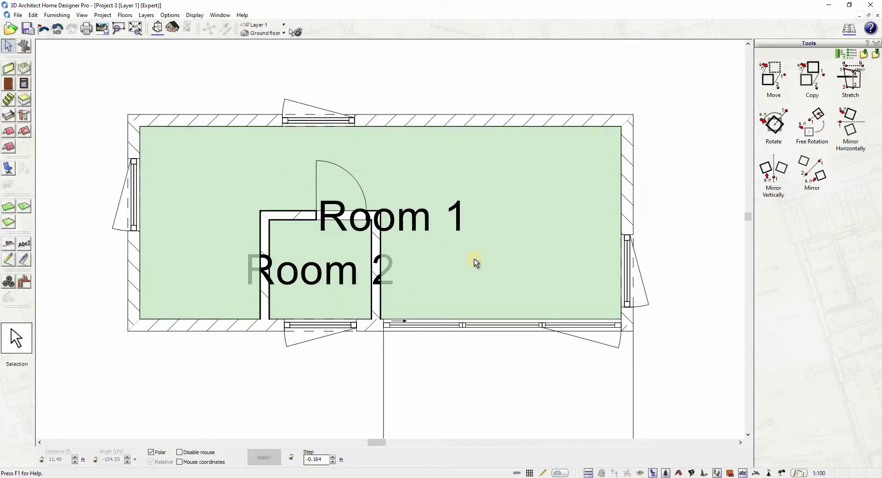
Choose the Gable Roof type for a rectangular roof.
middle_click_drag(343, 87, 337, 91)
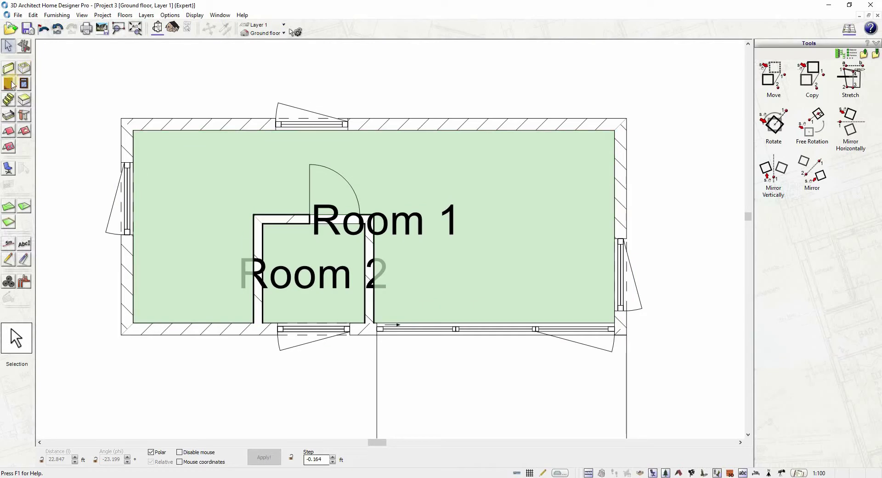
left_click(12, 131)
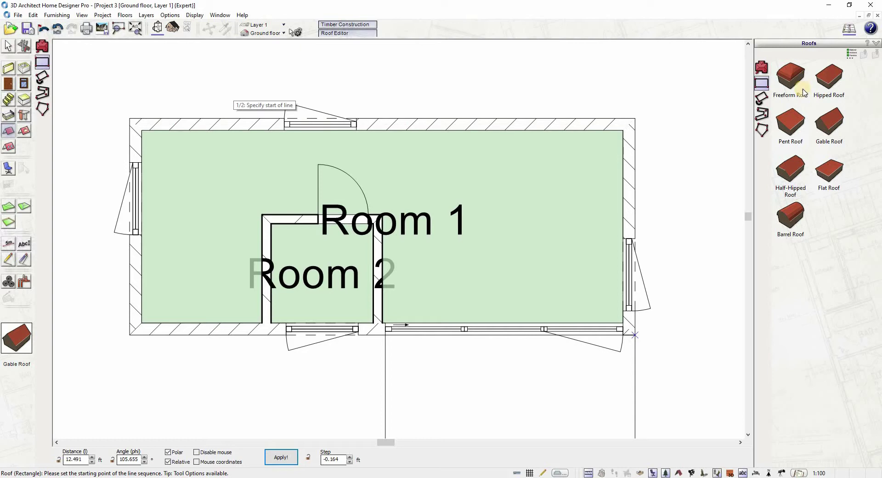
left_click(839, 134)
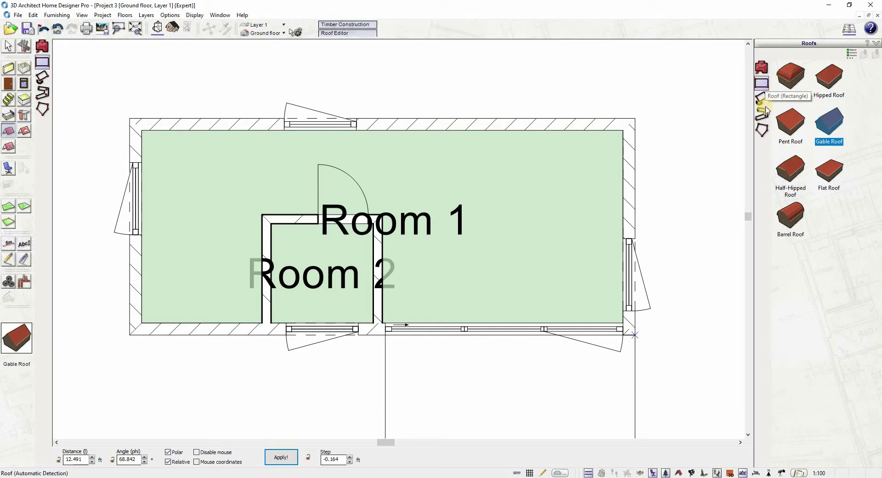
Review the gable roof's overhang and pitch settings and the linking options for pitch, overhang and height in the Roof Editor.
left_click(328, 35)
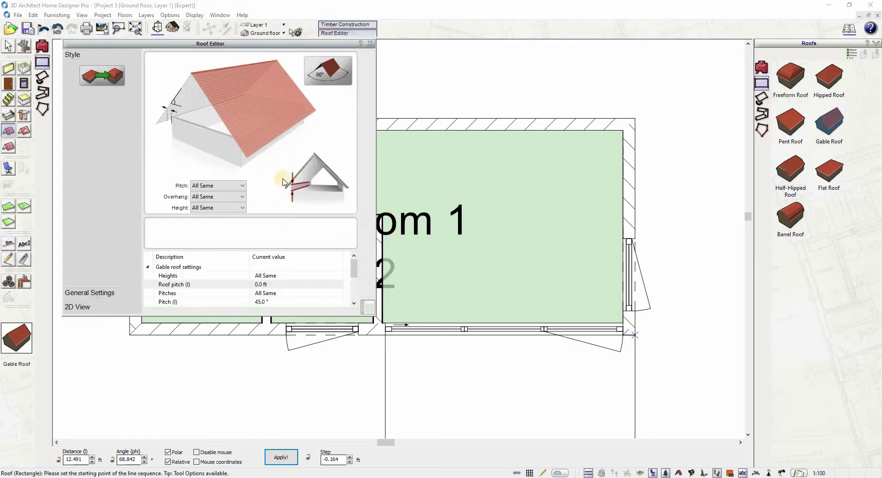
left_click(174, 121)
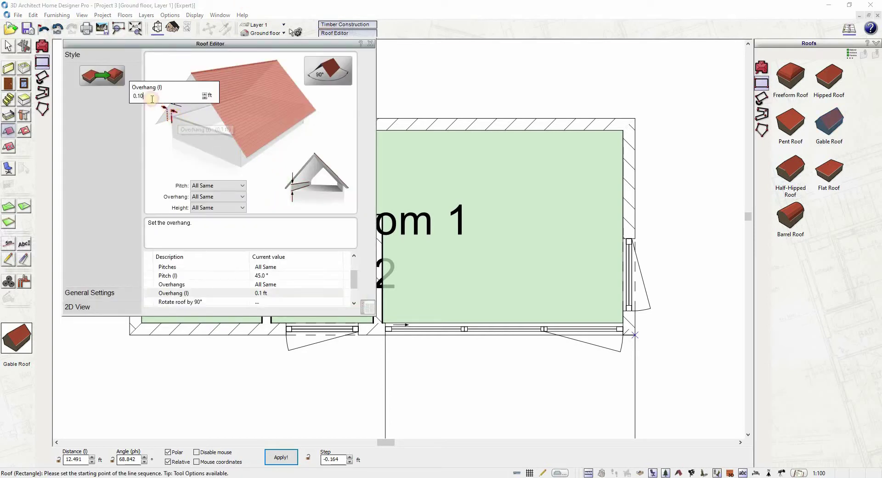
left_click(175, 97)
left_click_drag(154, 79, 123, 73)
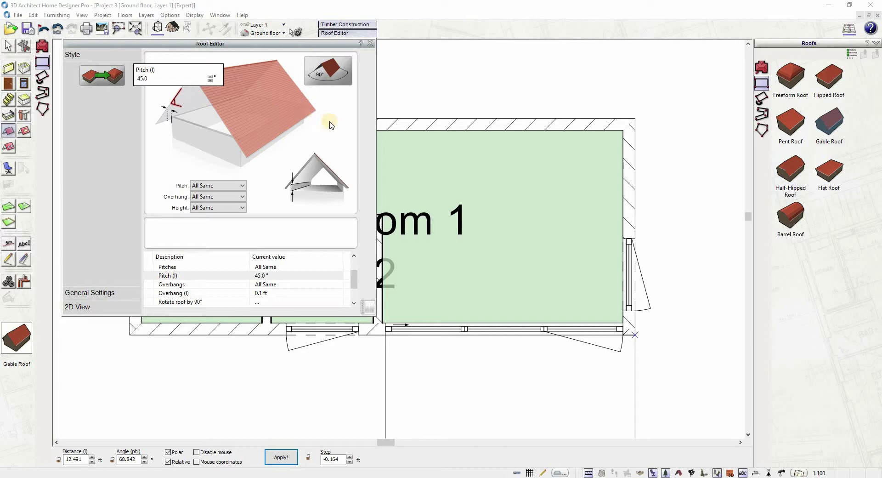
left_click(303, 135)
left_click(205, 186)
left_click(218, 192)
left_click(219, 197)
left_click(219, 199)
left_click(219, 197)
left_click(216, 205)
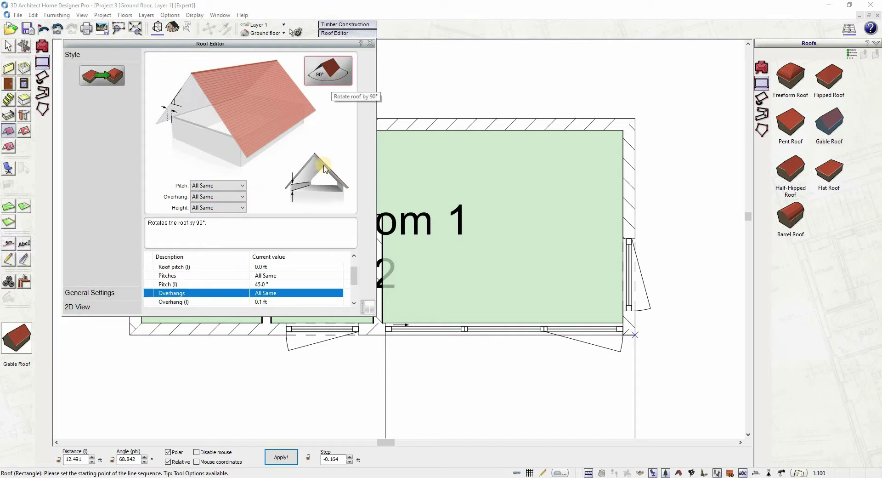
Review the roof's eaves height in the Jamb Wall Assistant and leave the Roof Editor.
left_click(287, 189)
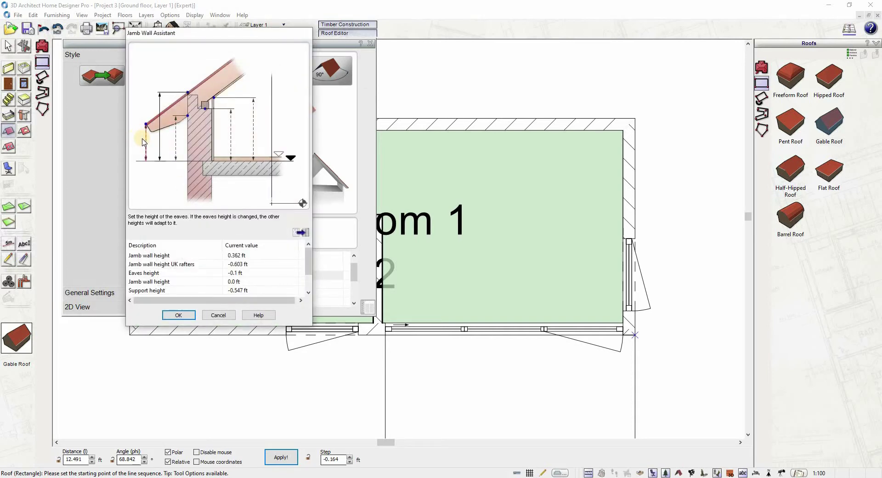
left_click(223, 273)
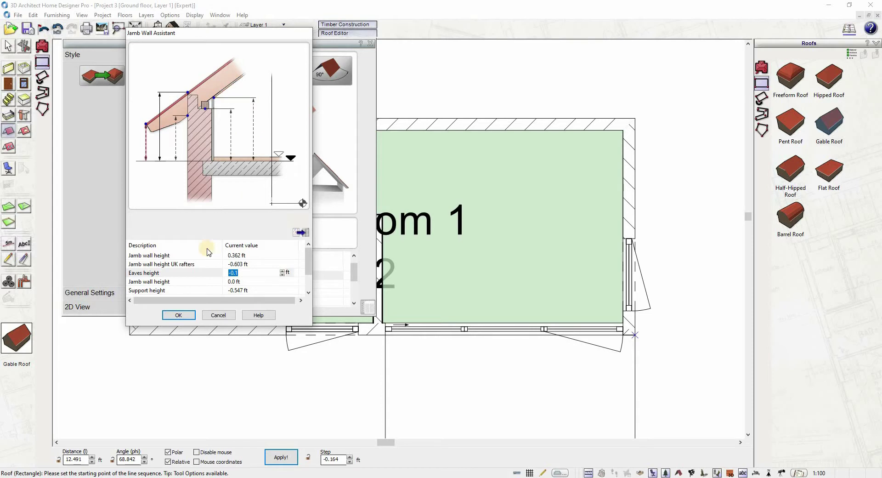
left_click(178, 314)
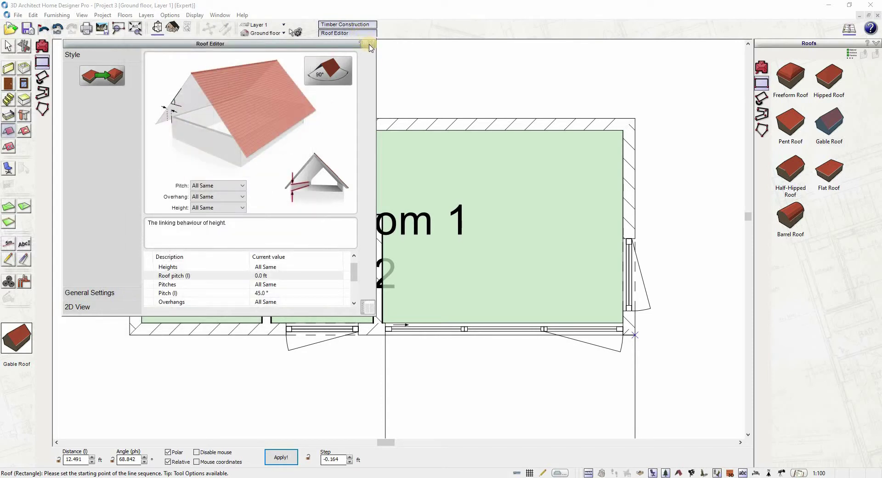
left_click(348, 46)
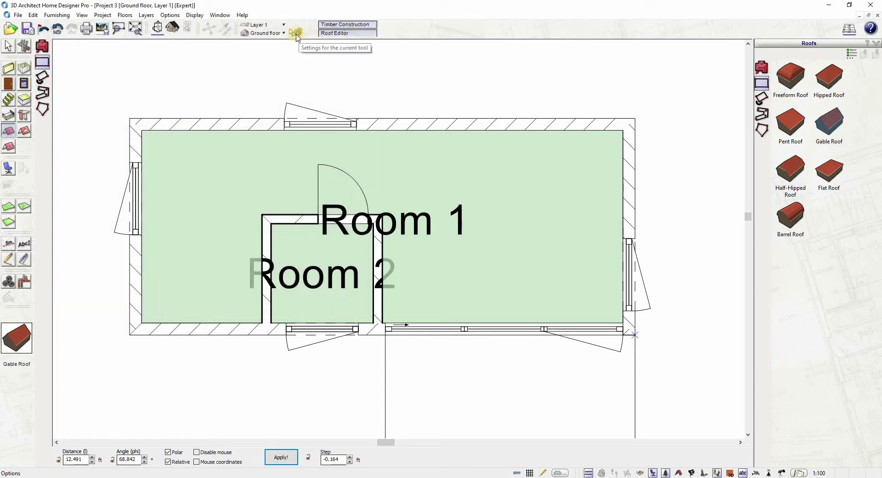
In the roof tool options, turn off creating new floors beyond the top floor and keep Only exterior walls as the walls to transfer.
left_click(296, 35)
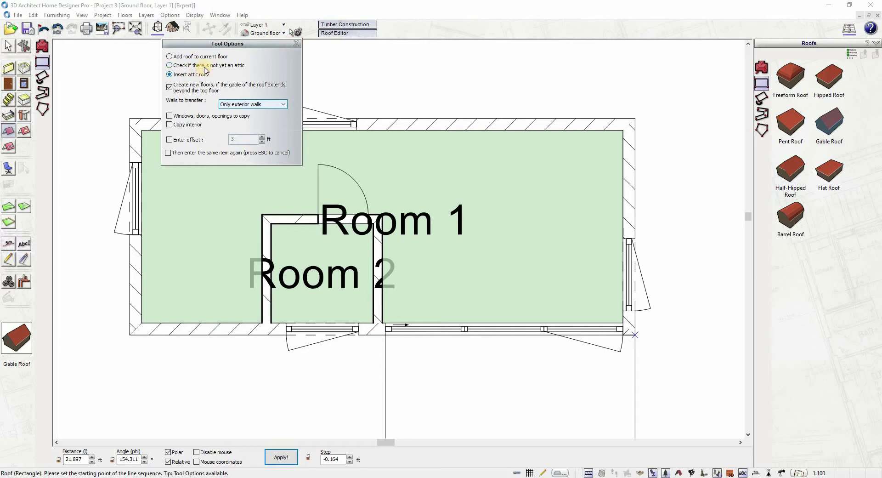
left_click(215, 85)
left_click(248, 105)
left_click(248, 125)
left_click(298, 45)
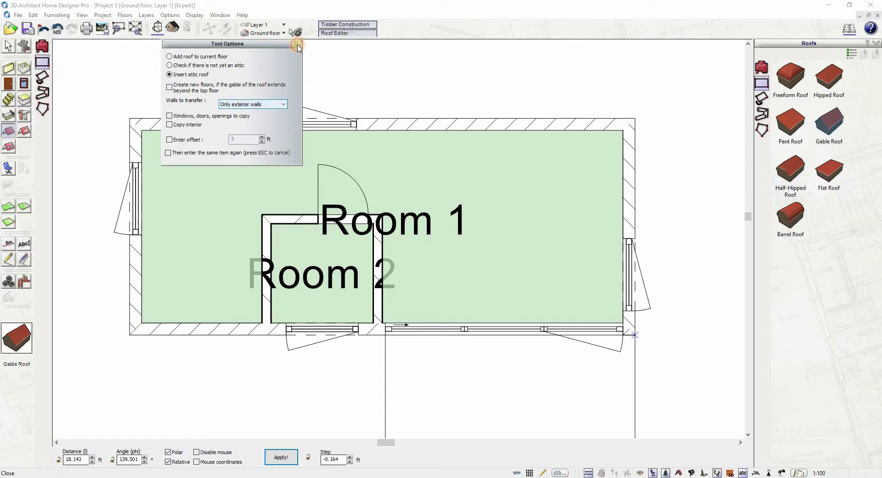
left_click(297, 43)
Draw the gable roof from the building's upper-left outer corner to its lower-right outer corner, check it in 3D and return to the plan.
left_click(130, 119)
left_click(639, 338)
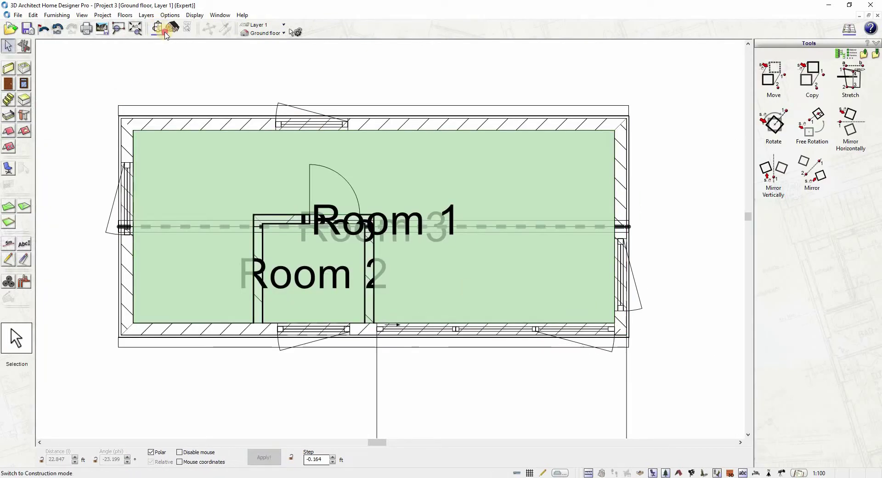
left_click(173, 29)
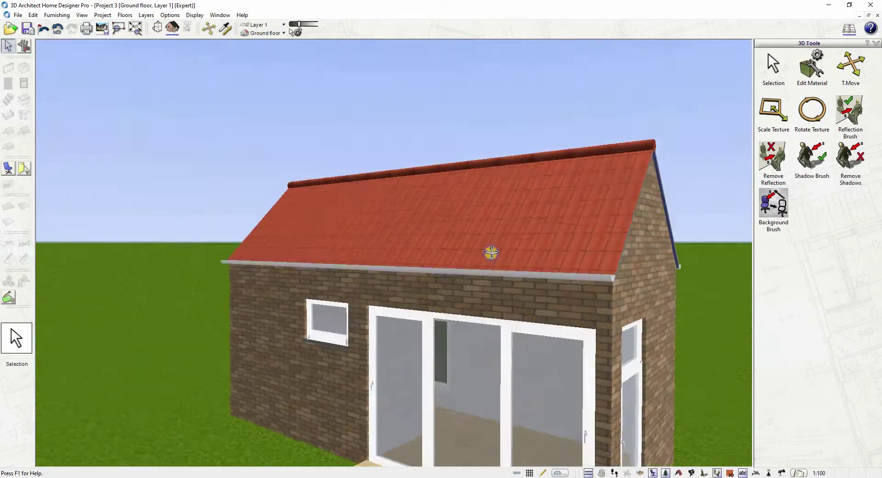
middle_click_drag(491, 252, 531, 259)
left_click_drag(532, 258, 434, 211)
left_click(157, 28)
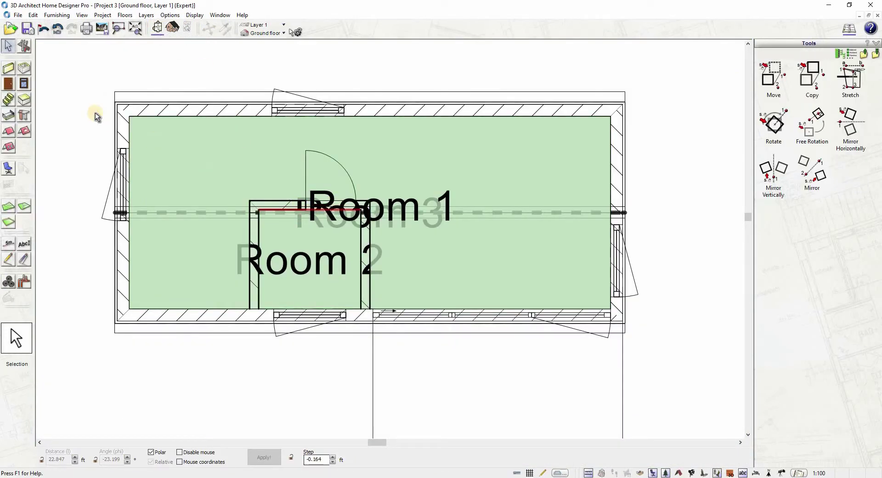
Choose the white plastic 114.0 cm x 118.0 cm skylight from the skylight library.
left_click(264, 34)
left_click(259, 37)
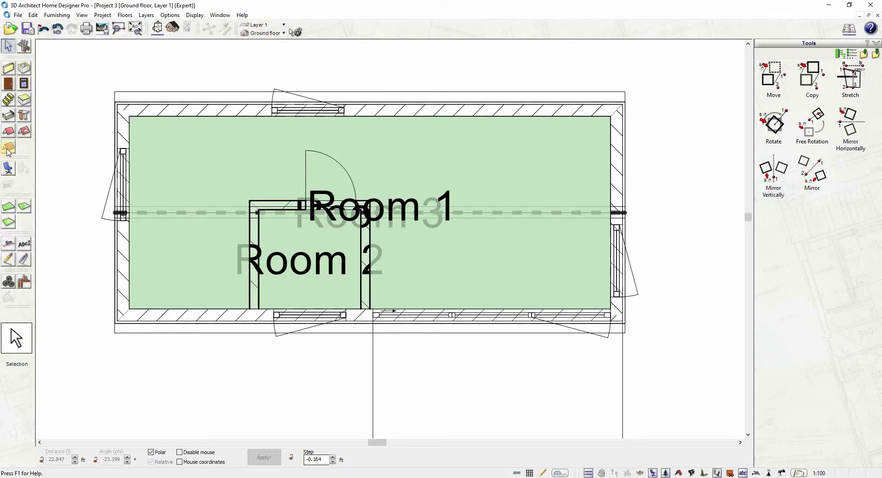
left_click(8, 147)
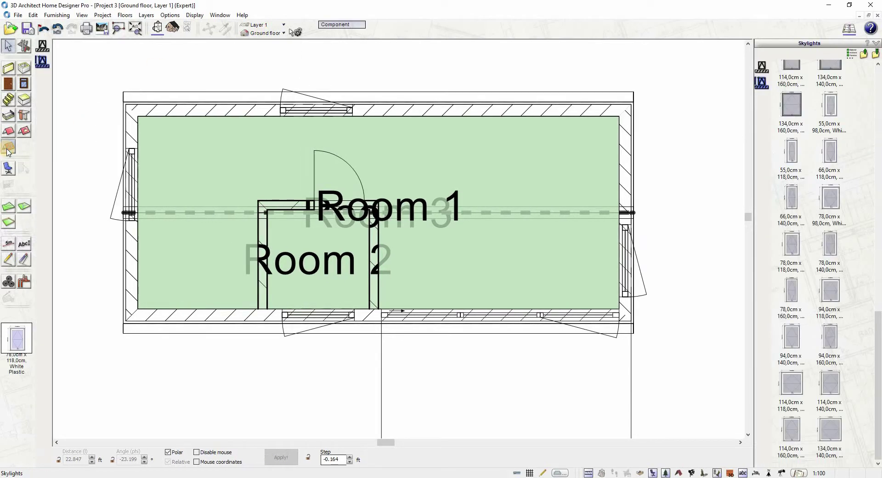
scroll(810, 179, "up", 10)
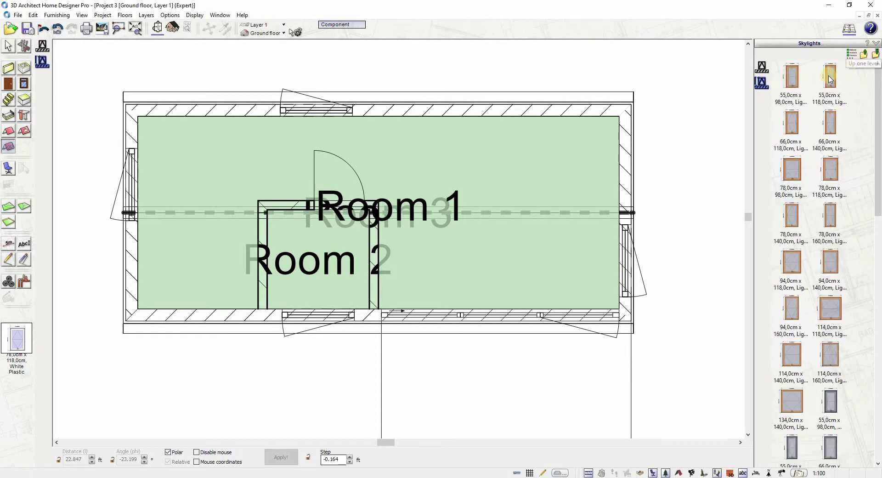
scroll(826, 337, "down", 5)
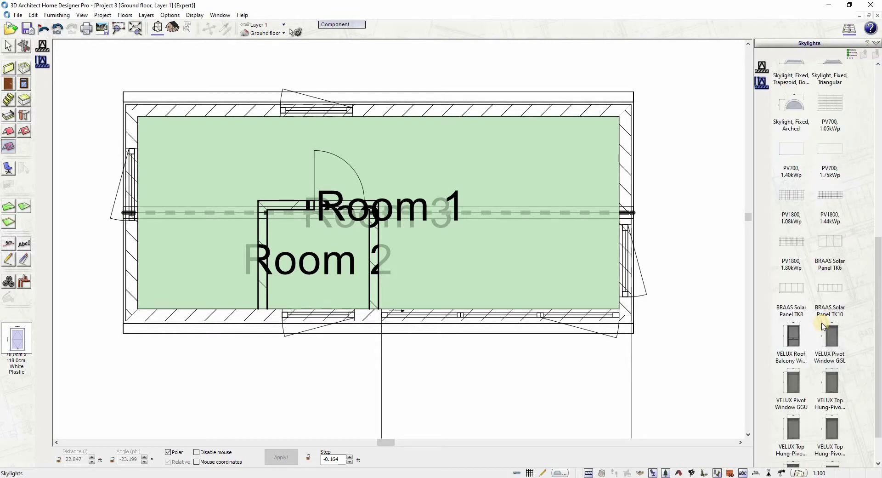
scroll(809, 184, "up", 5)
double_click(796, 82)
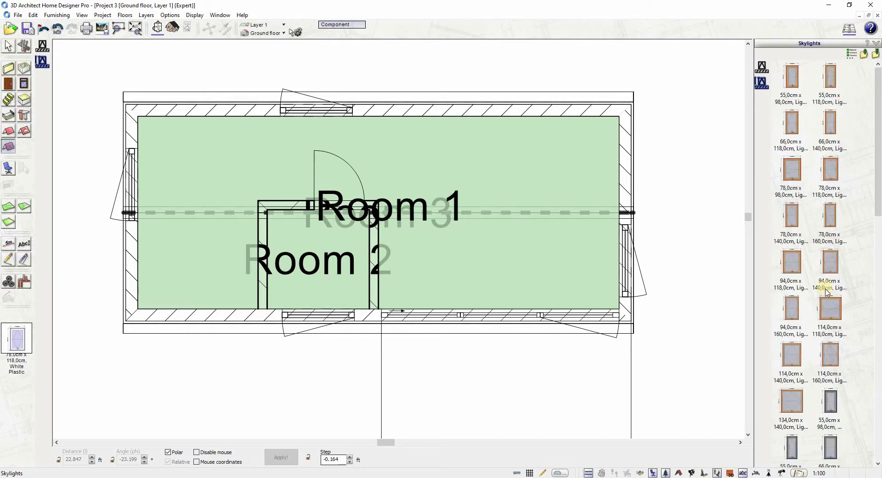
scroll(818, 298, "down", 5)
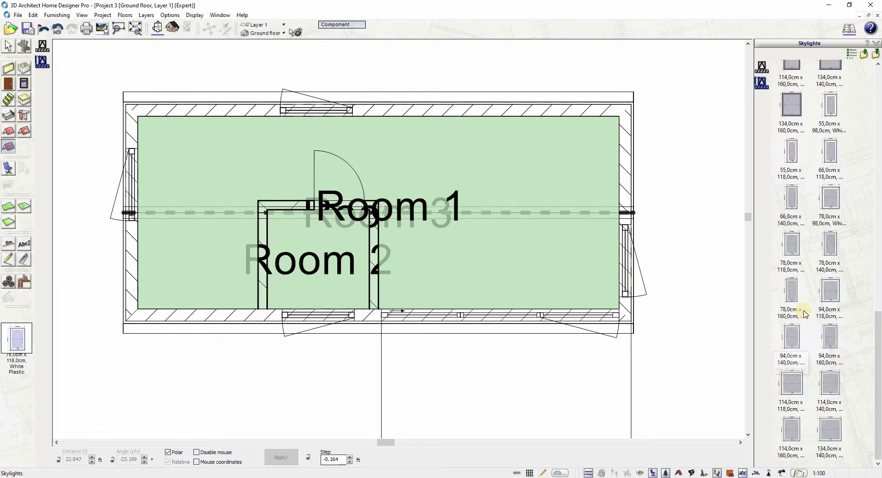
left_click(802, 386)
left_click(802, 386)
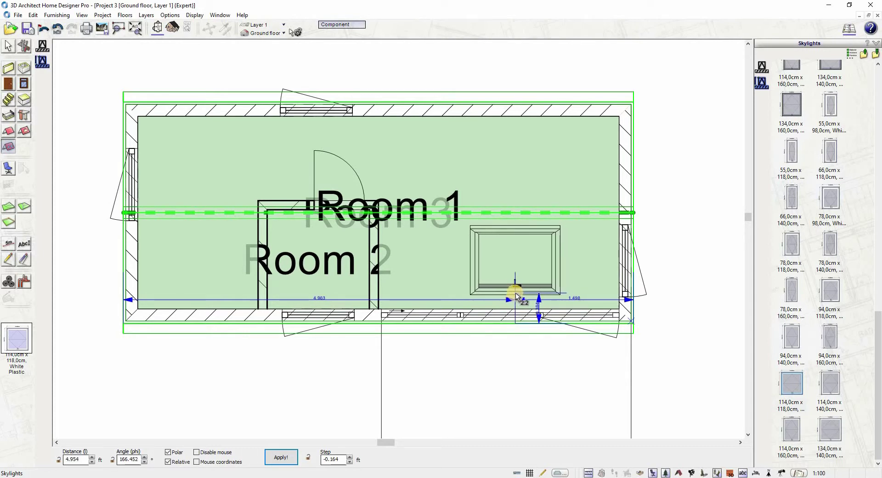
Place the skylight on the roof slope above the patio door, about 1.5 m from the roof's right end, and check it in 3D.
left_click(515, 294)
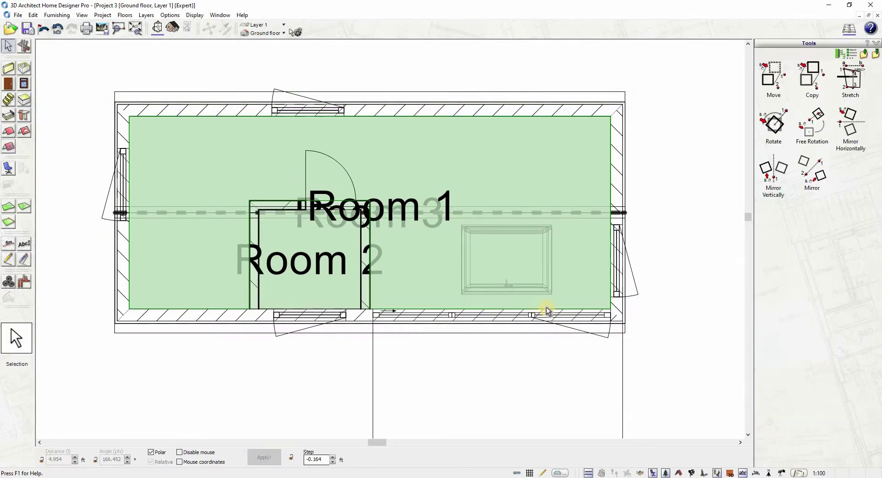
left_click(172, 29)
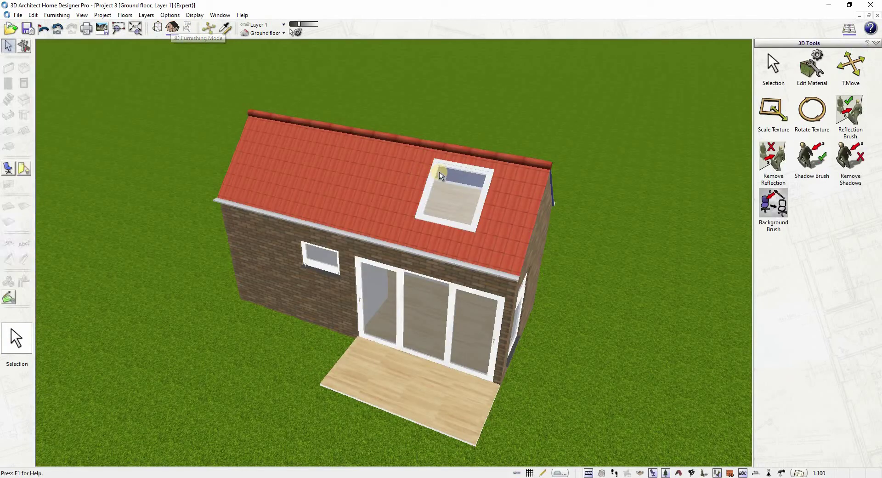
middle_click_drag(448, 197, 416, 202)
left_click(158, 28)
key("Escape")
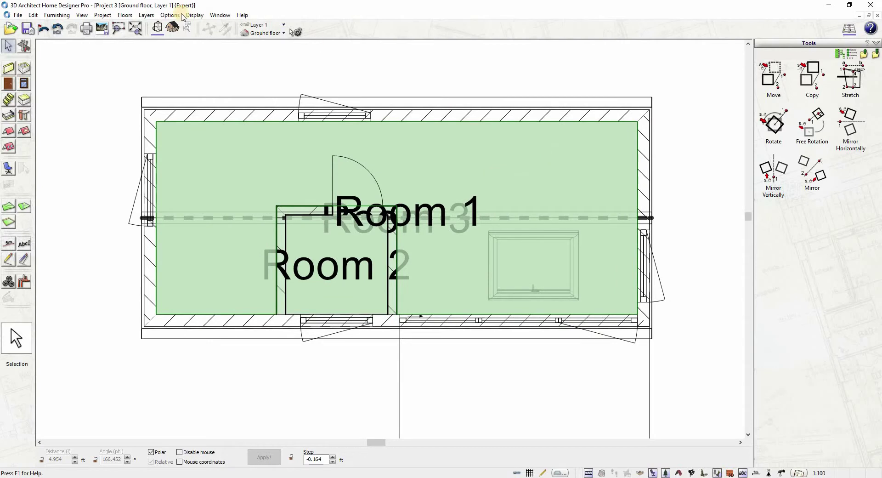
left_click(173, 28)
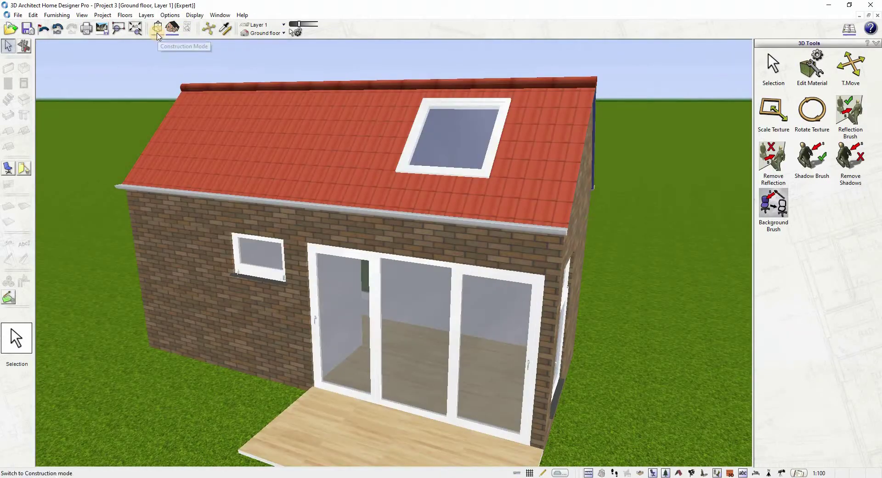
left_click(157, 32)
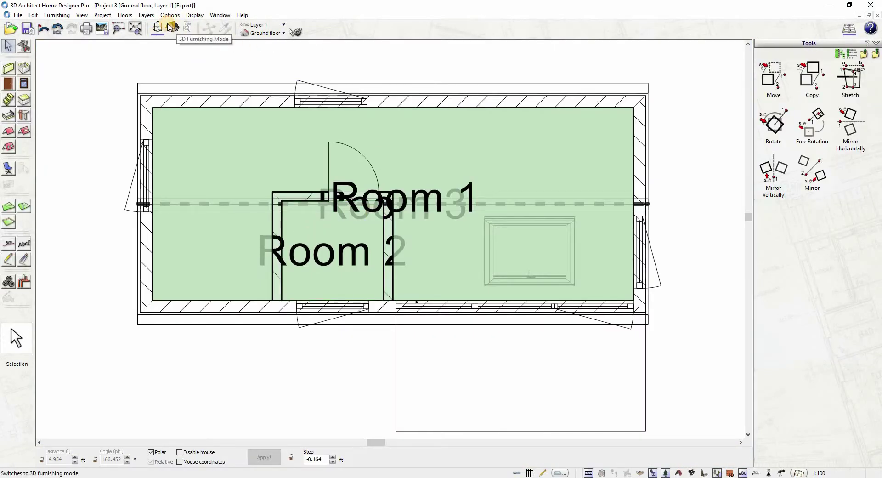
Switch to 3D and choose the wood texture Panel_042 from the panels in the ELECO materials collection.
left_click(173, 28)
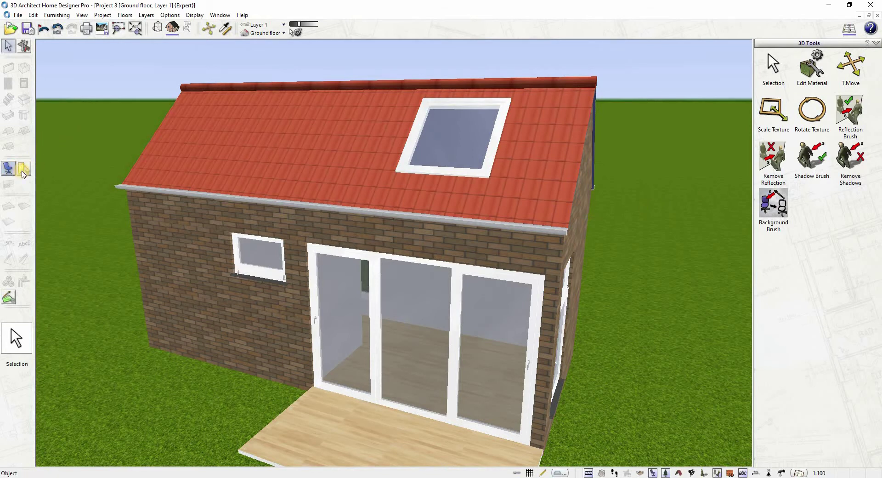
left_click(22, 169)
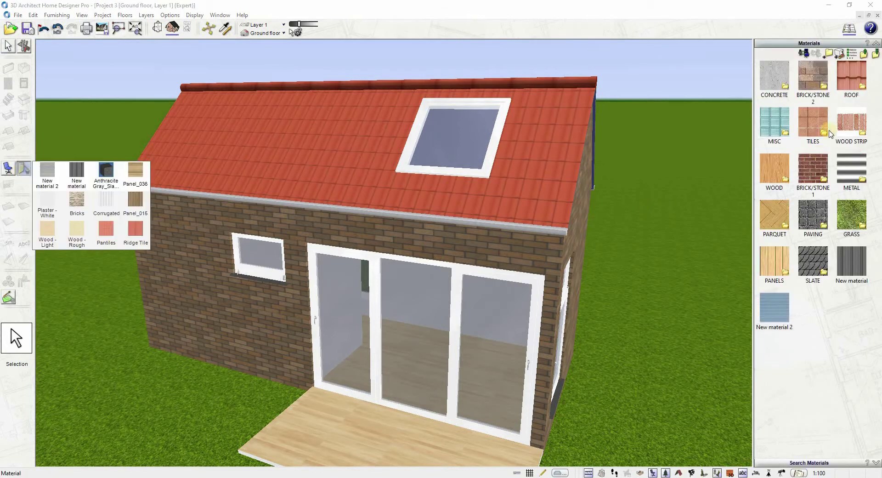
left_click(864, 54)
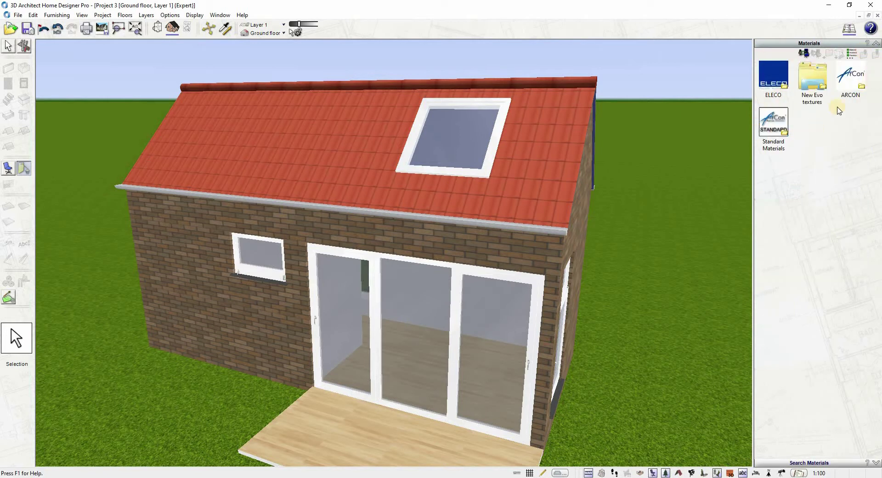
double_click(775, 81)
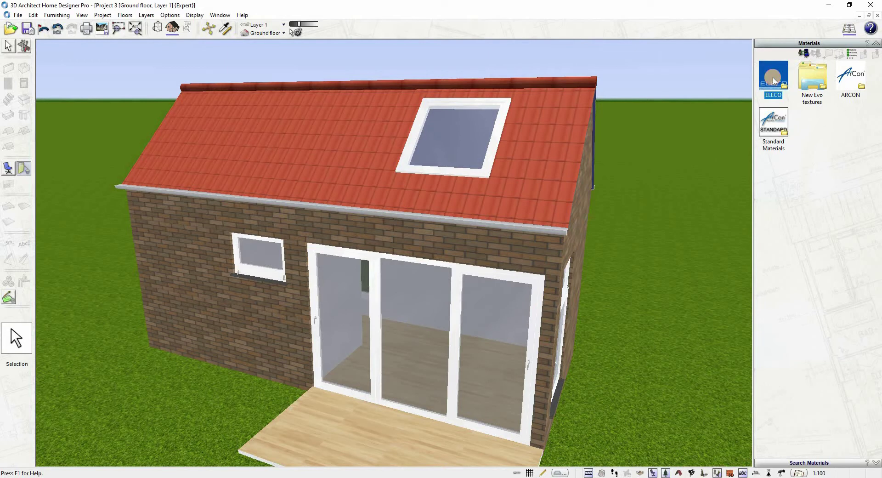
double_click(775, 262)
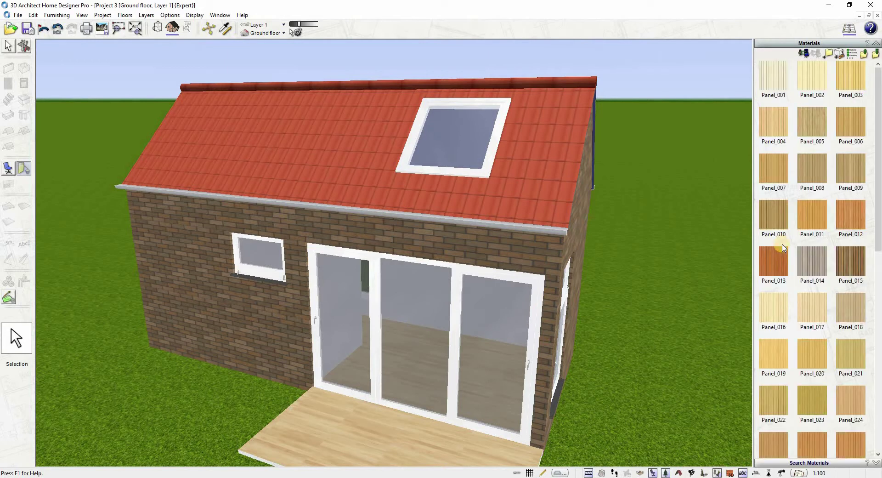
scroll(784, 248, "down", 6)
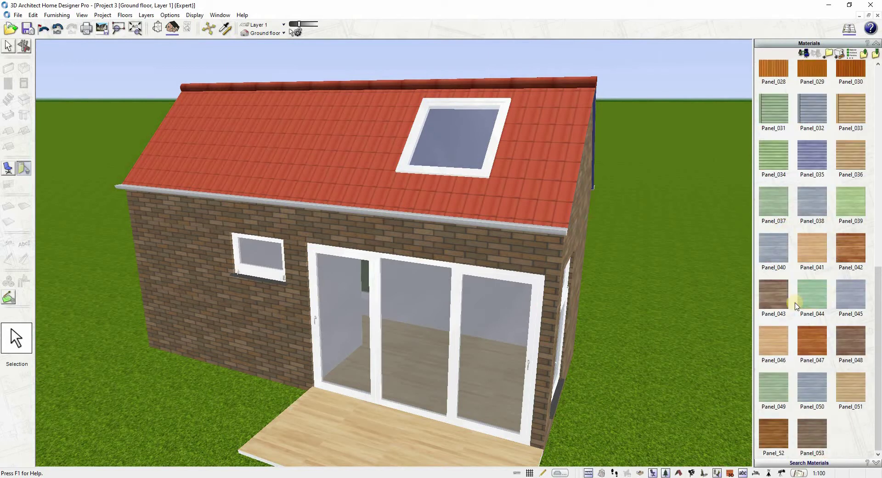
left_click(846, 252)
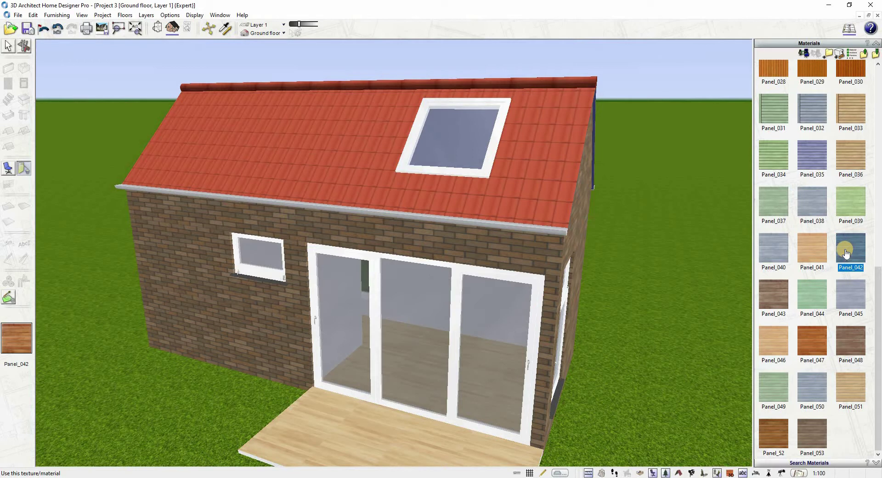
Apply the horizontal wood texture Panel_036 to the building's outer walls, including the right end wall.
left_click(849, 162)
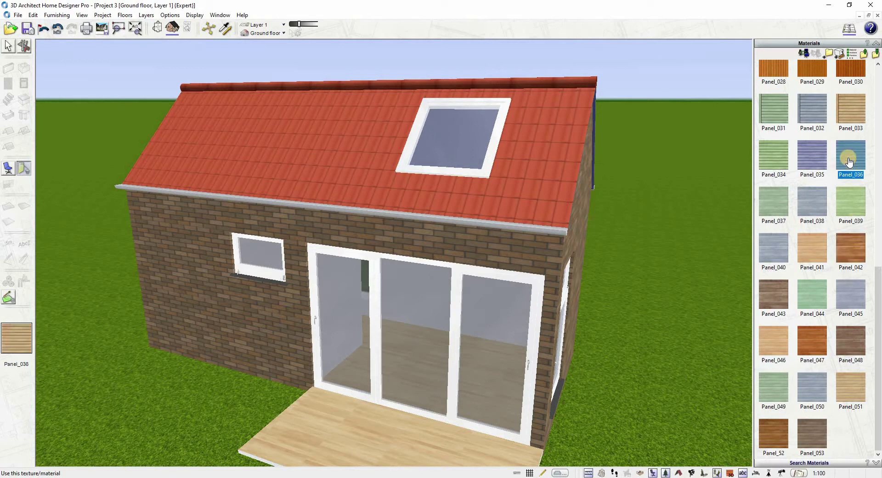
left_click(185, 274)
middle_click_drag(522, 217, 628, 213)
left_click(631, 223)
middle_click_drag(509, 212, 511, 231)
scroll(511, 230, "down", 3)
scroll(447, 256, "down", 5)
middle_click_drag(467, 264, 340, 264)
scroll(521, 288, "down", 3)
scroll(528, 311, "up", 7)
middle_click_drag(528, 311, 489, 342)
scroll(476, 356, "up", 4)
Apply Panel_036 to the top and front edge of the platform and inspect the building from outside.
left_click(475, 357)
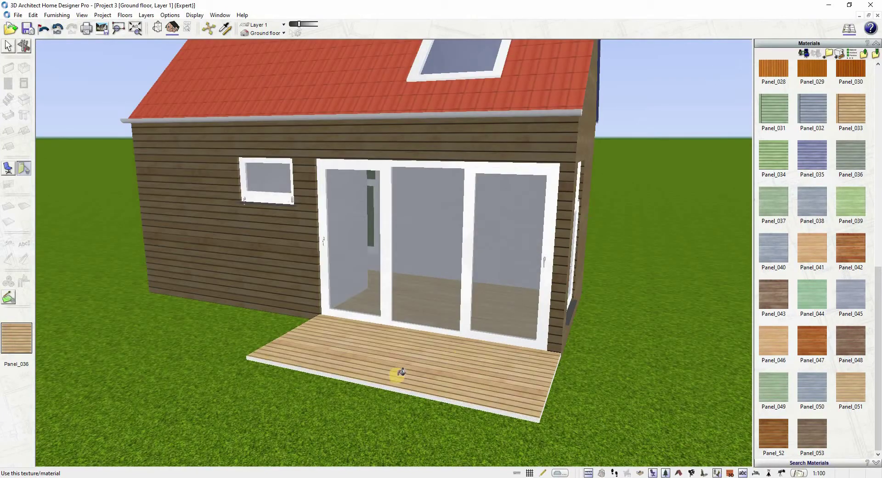
left_click(401, 390)
middle_click_drag(301, 327, 294, 306)
scroll(323, 363, "down", 3)
middle_click_drag(327, 367, 295, 352)
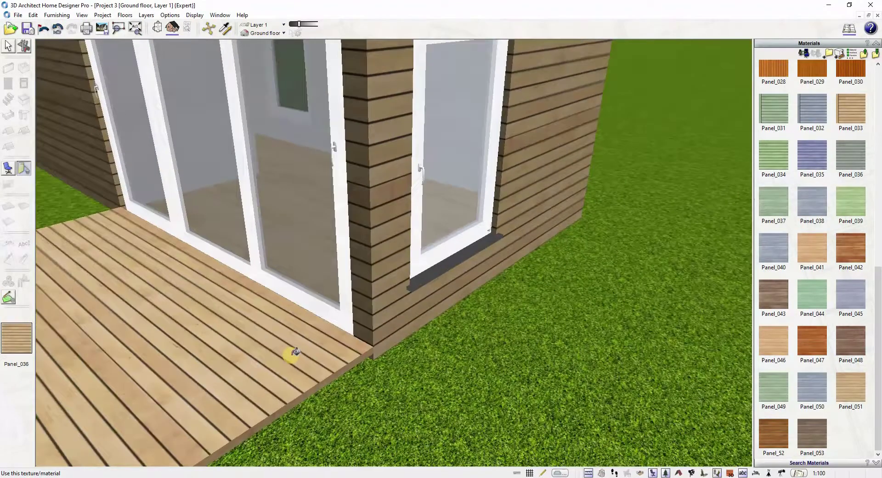
scroll(295, 352, "down", 5)
middle_click_drag(295, 169, 387, 189)
scroll(516, 276, "down", 2)
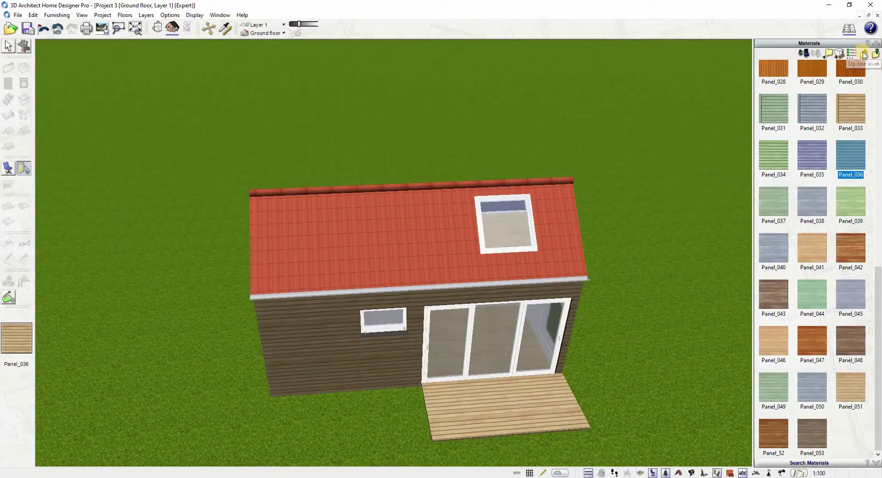
Cover the roof surface with New material and apply New material 2 to its ridge and gutter.
left_click(863, 54)
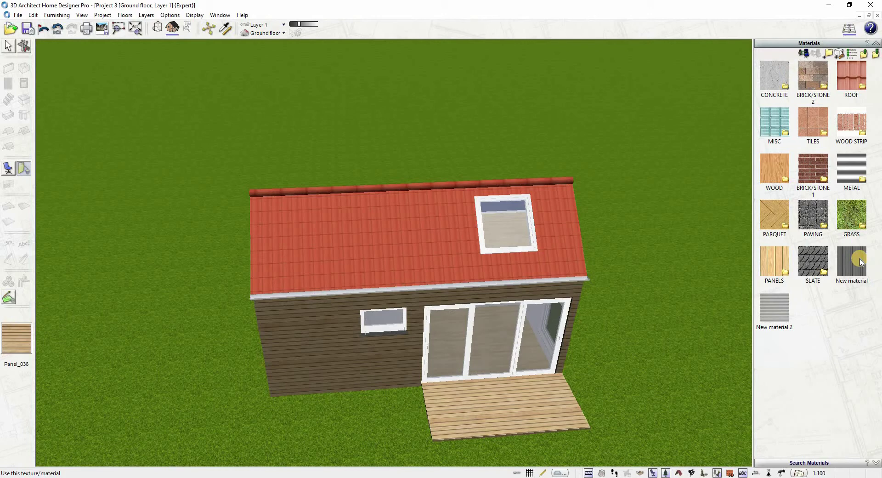
left_click(860, 259)
left_click(453, 252)
scroll(453, 250, "up", 5)
left_click(457, 82)
middle_click_drag(459, 82, 413, 176)
left_click(774, 306)
left_click(412, 176)
left_click(581, 305)
middle_click_drag(581, 305, 689, 280)
Set the gable roof's ridge tile diameter to 0.1 ft in its general settings.
left_click(8, 46)
scroll(236, 118, "down", 5)
middle_click_drag(236, 118, 332, 136)
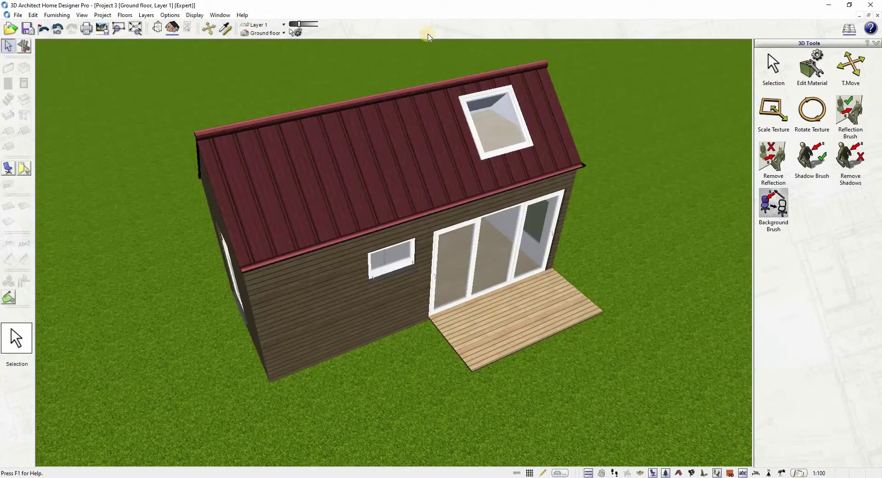
double_click(331, 114)
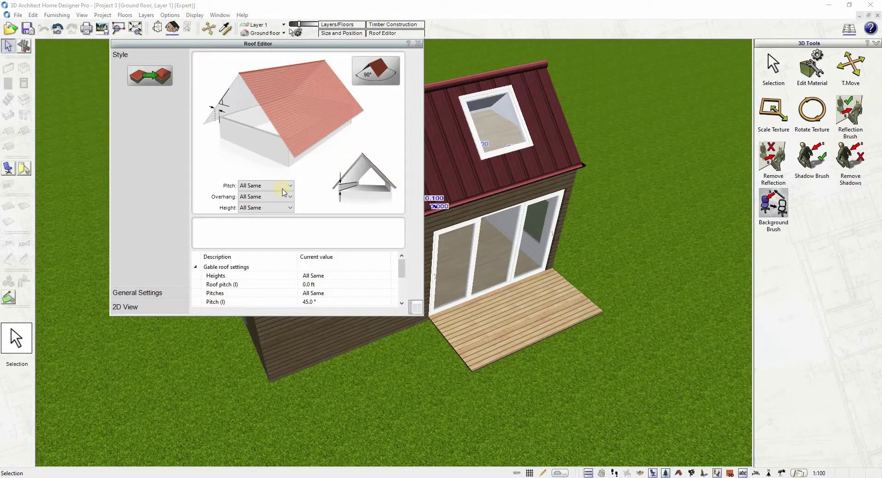
left_click(196, 293)
scroll(294, 292, "down", 3)
left_click(305, 284)
left_click(305, 285)
left_click(304, 284)
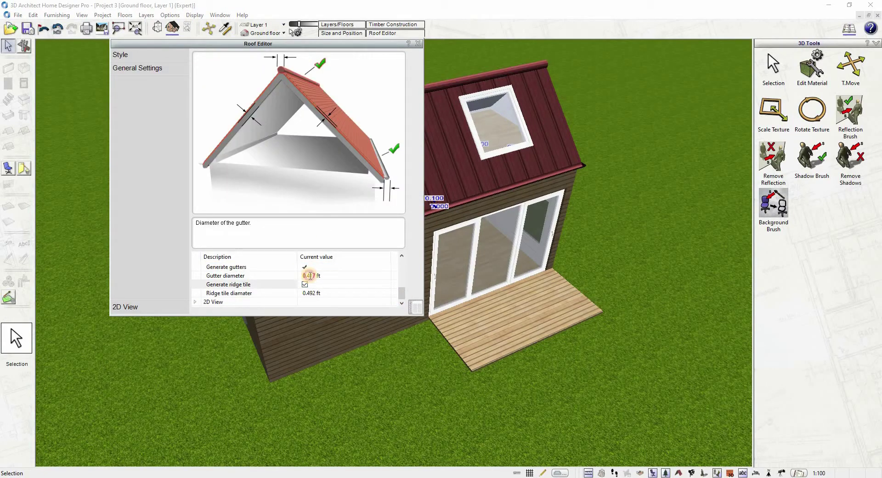
left_click_drag(310, 293, 335, 290)
type("0.1")
key("Return")
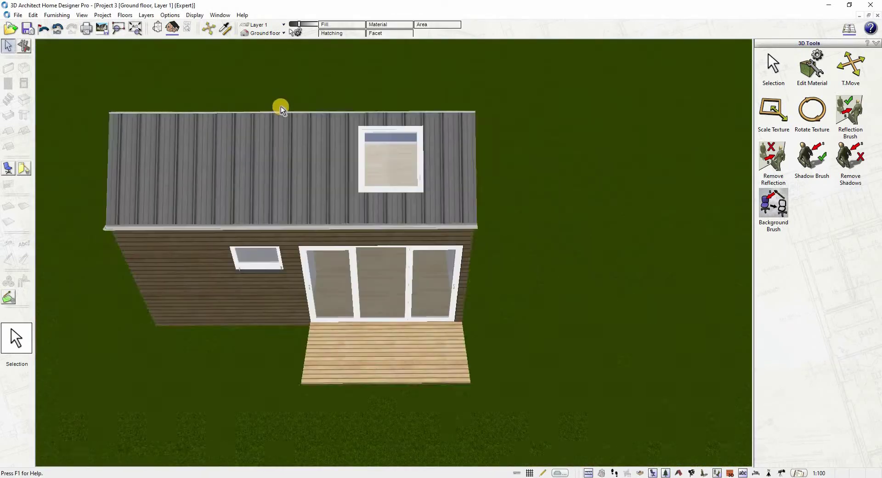
Inspect the roof, return to the plan and show only the active floor, with the ground floor active.
left_click_drag(342, 136, 304, 161)
middle_click_drag(399, 158, 443, 151)
left_click_drag(443, 153, 152, 37)
left_click(156, 29)
left_click(8, 168)
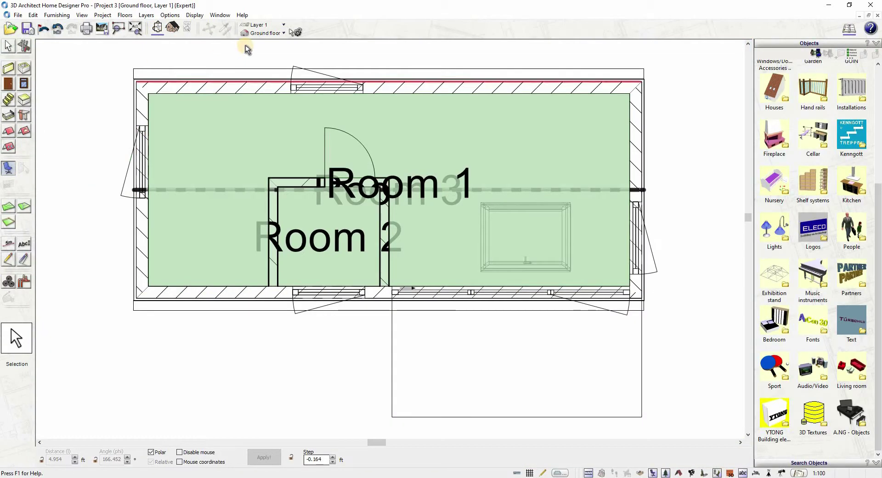
left_click(265, 33)
left_click(262, 50)
left_click(84, 13)
mouse_move(121, 12)
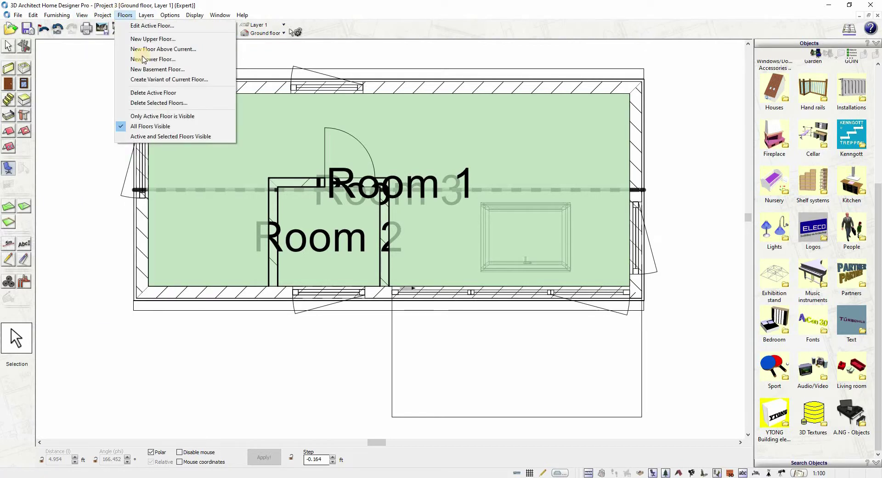
left_click(154, 117)
left_click(276, 33)
left_click(278, 45)
left_click(277, 33)
left_click(280, 53)
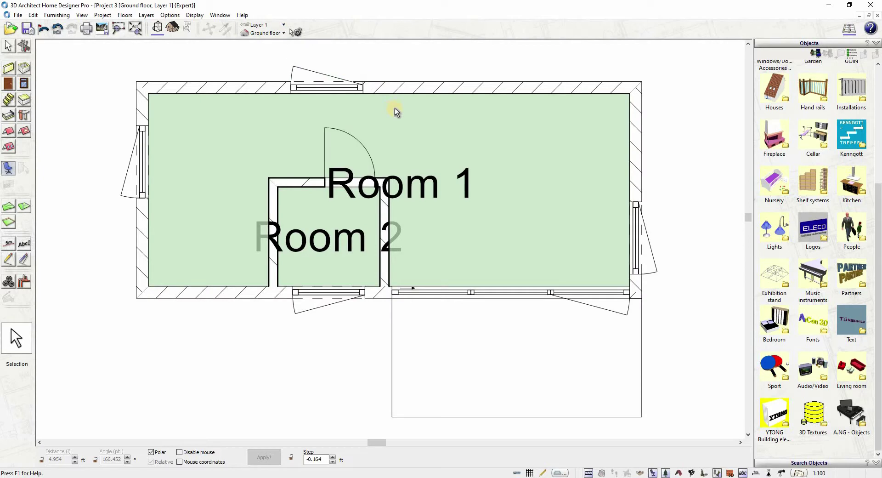
scroll(832, 145, "up", 4)
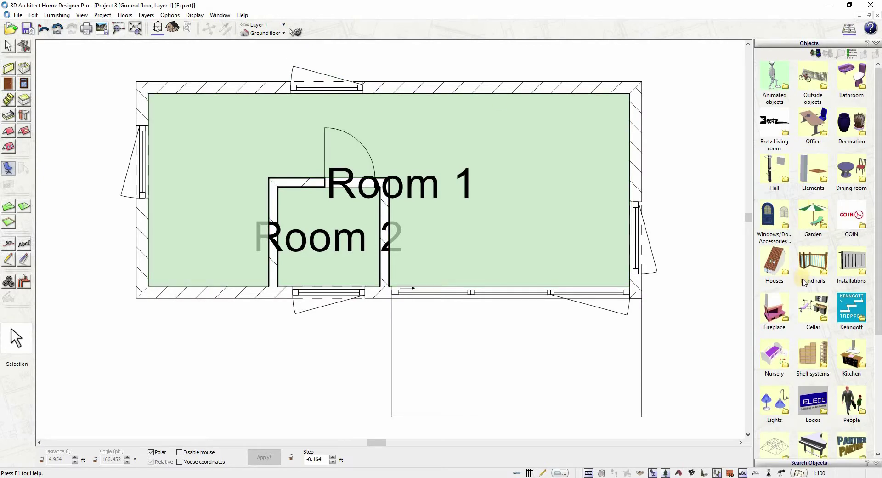
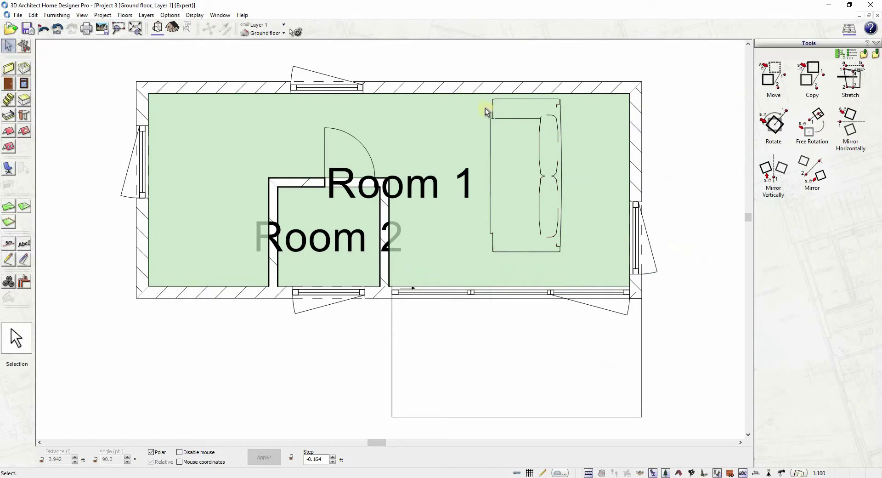
Rotate the sofa 90° so its back faces the upper wall, move it into Room 1's upper-right corner and check it in 3D.
left_click(542, 134)
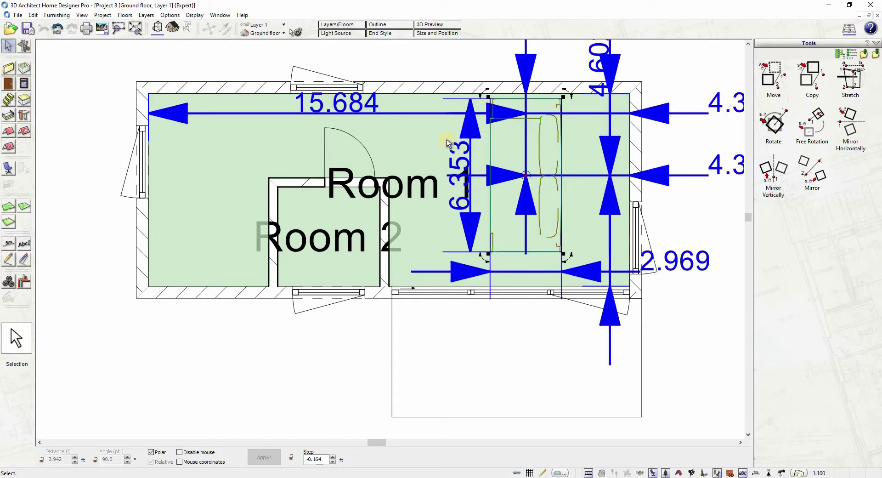
left_click(7, 46)
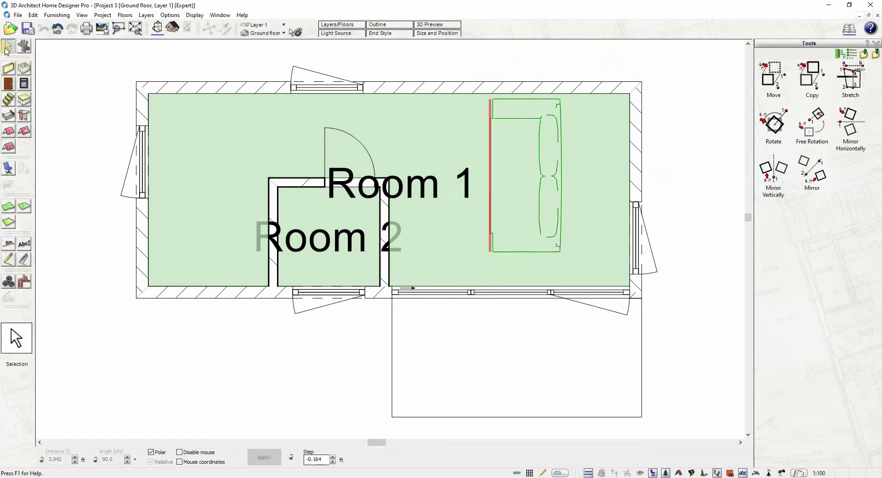
left_click(490, 132)
left_click(774, 125)
left_click(528, 94)
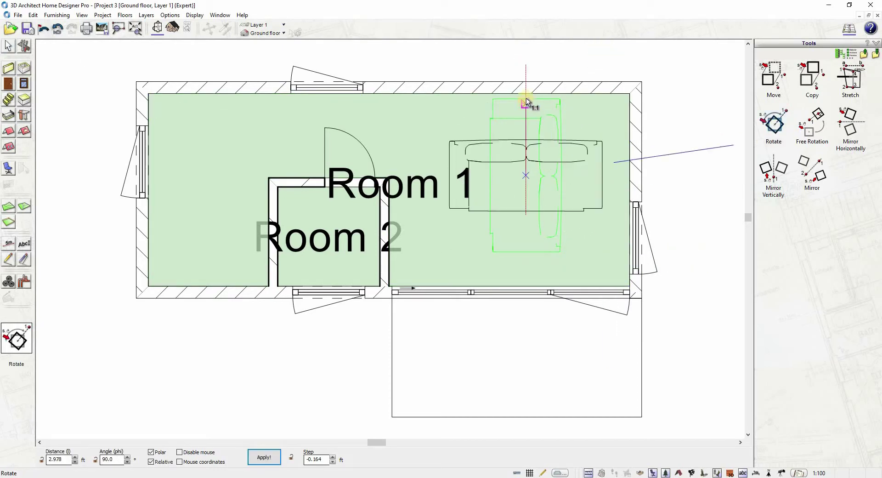
left_click(526, 138)
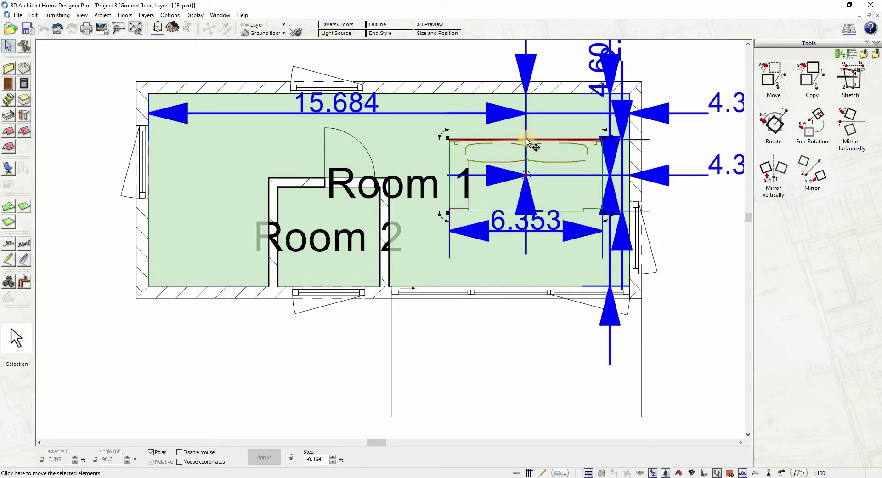
left_click_drag(526, 138, 545, 98)
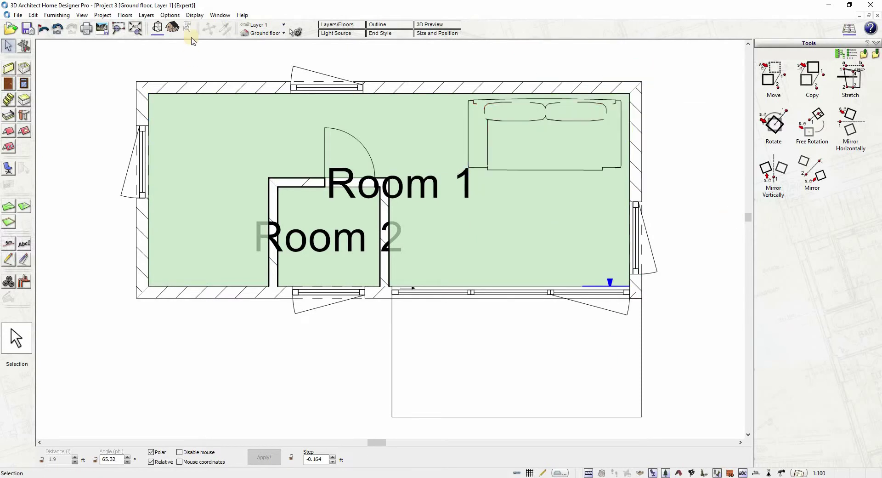
left_click(173, 28)
right_click_drag(455, 263, 281, 76)
left_click(157, 28)
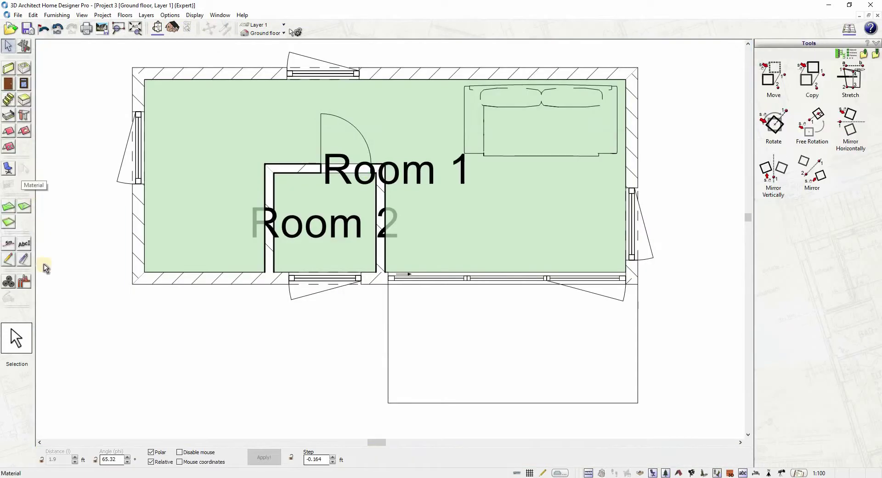
Place the round glass-and-metal end table in Room 1, just left of the sofa.
left_click(864, 53)
double_click(785, 124)
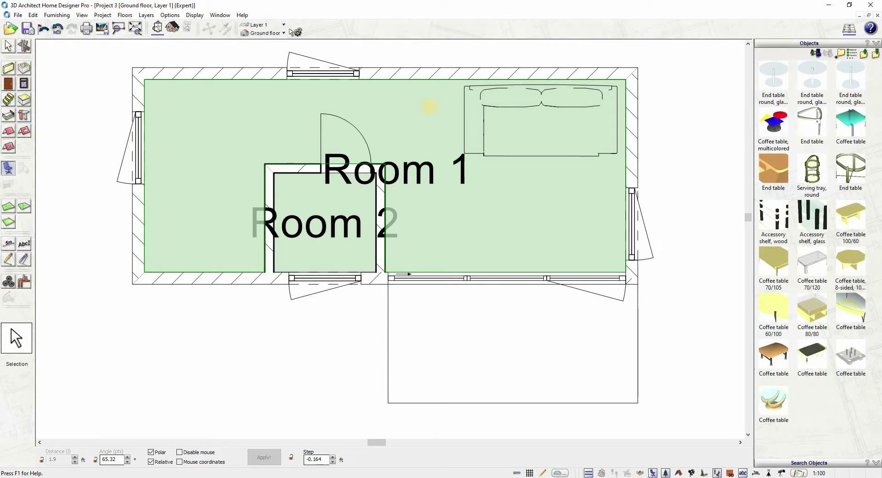
left_click_drag(430, 106, 434, 108)
Place a spruce sink unit with right basin and a spruce short cabinet with drawers in the lower-left part of Room 1.
left_click(864, 53)
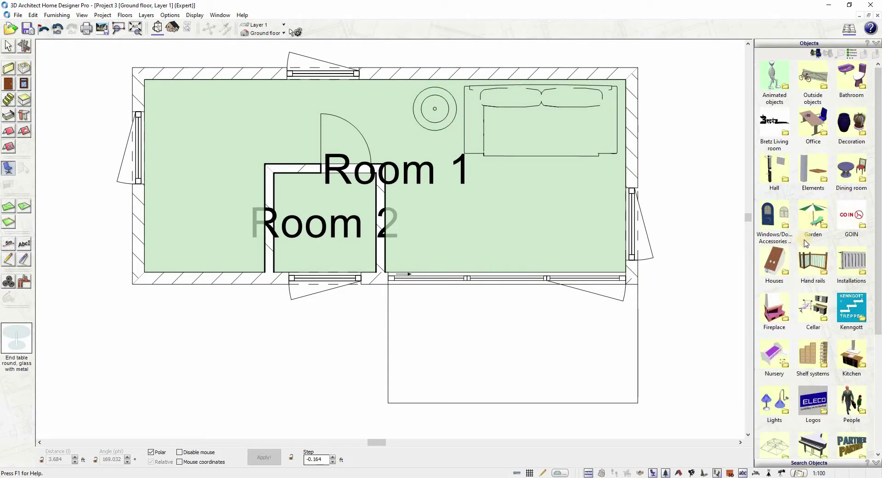
scroll(791, 270, "down", 3)
double_click(841, 218)
double_click(775, 127)
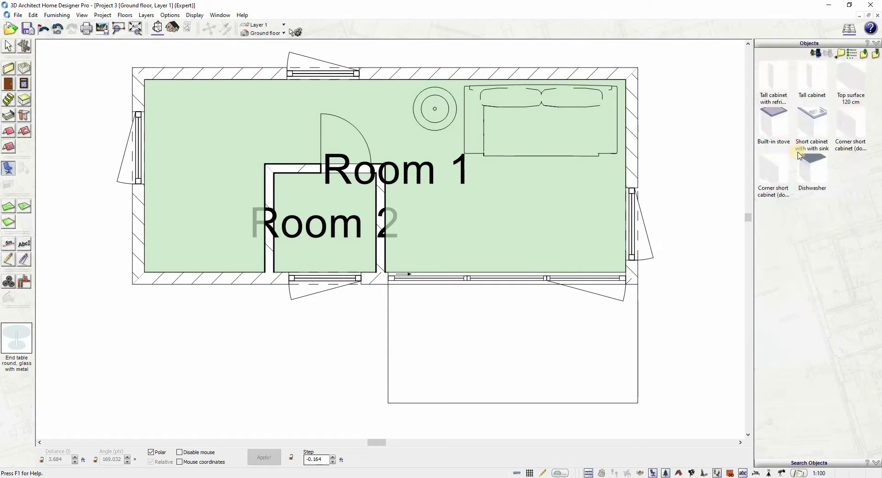
left_click(862, 55)
double_click(843, 172)
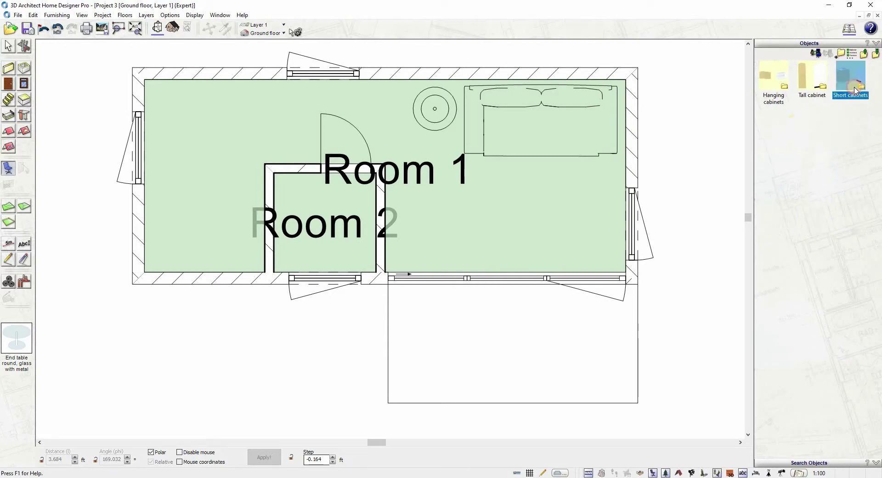
left_click_drag(775, 170, 188, 236)
left_click(210, 204)
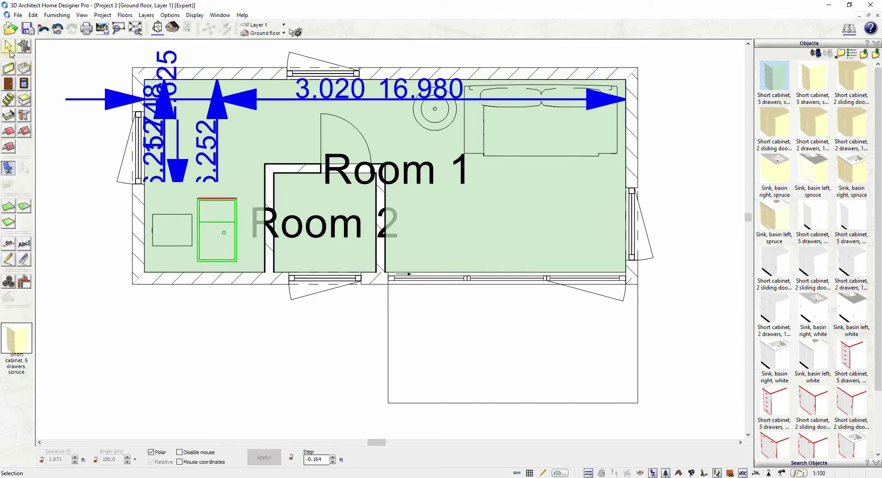
Rotate the sink unit by a quarter turn so it runs parallel to the lower wall.
left_click(225, 203)
left_click(226, 204)
left_click(774, 124)
left_click(866, 54)
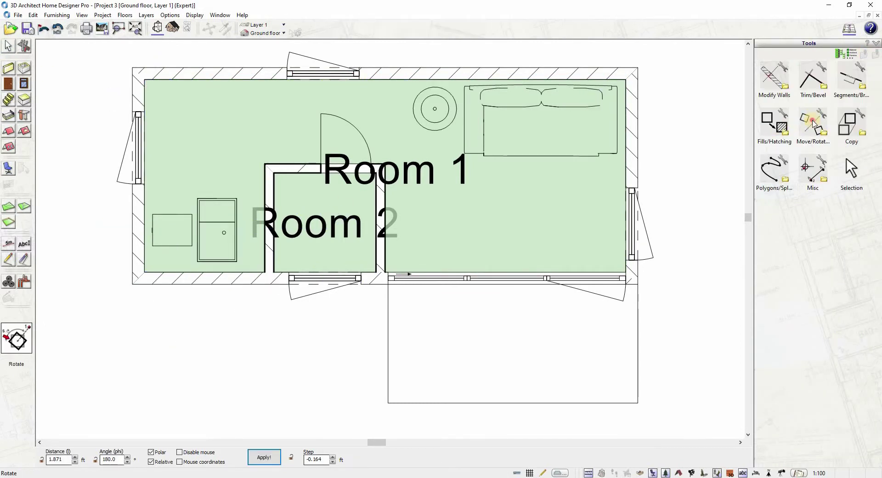
double_click(812, 121)
left_click(775, 125)
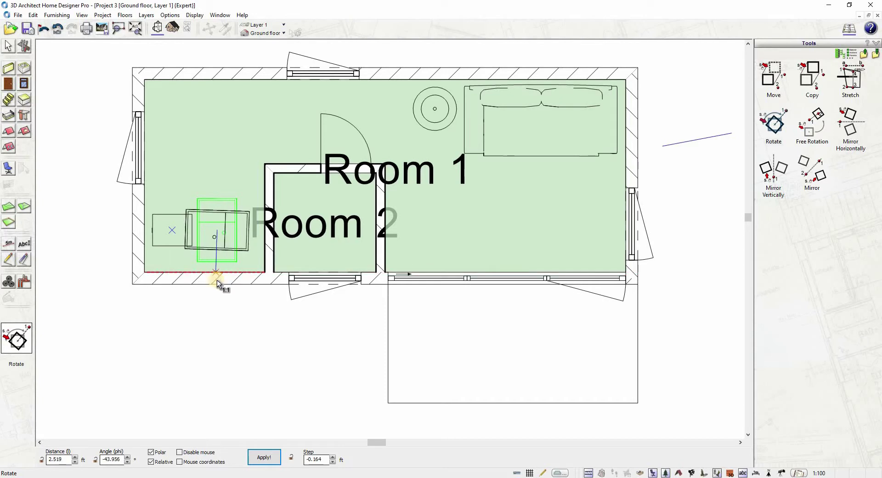
left_click(217, 263)
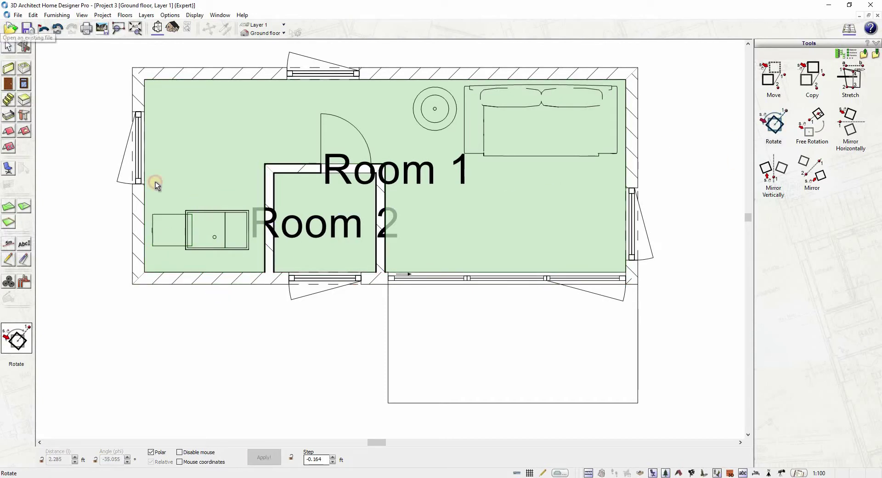
key("Escape")
Rotate the drawer cabinet by a quarter turn to match the sink unit.
left_click(166, 223)
left_click(776, 125)
left_click(173, 249)
key("Escape")
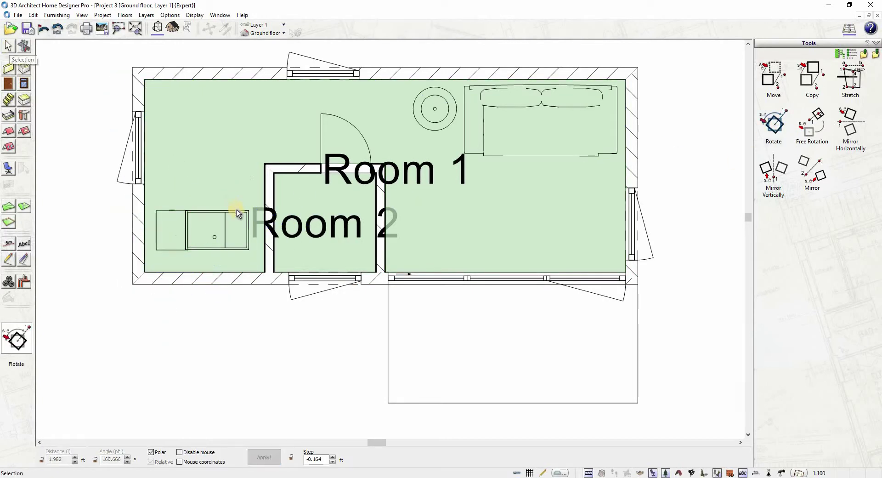
Move the sink unit into the corner between the lower wall and Room 2, set the drawer cabinet beside it and check both in 3D.
left_click(238, 222)
scroll(249, 252, "up", 2)
left_click_drag(242, 247, 270, 292)
left_click_drag(128, 248, 157, 292)
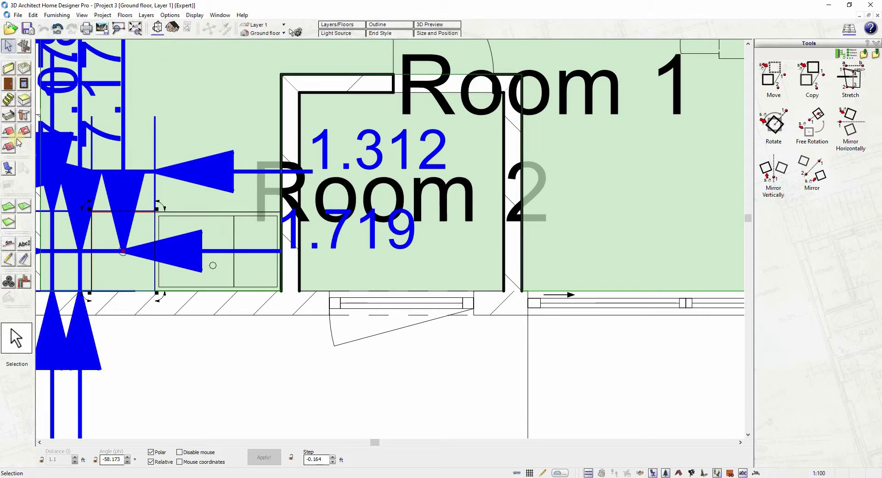
left_click(10, 168)
scroll(813, 261, "down", 2)
scroll(817, 260, "up", 2)
scroll(439, 243, "down", 1)
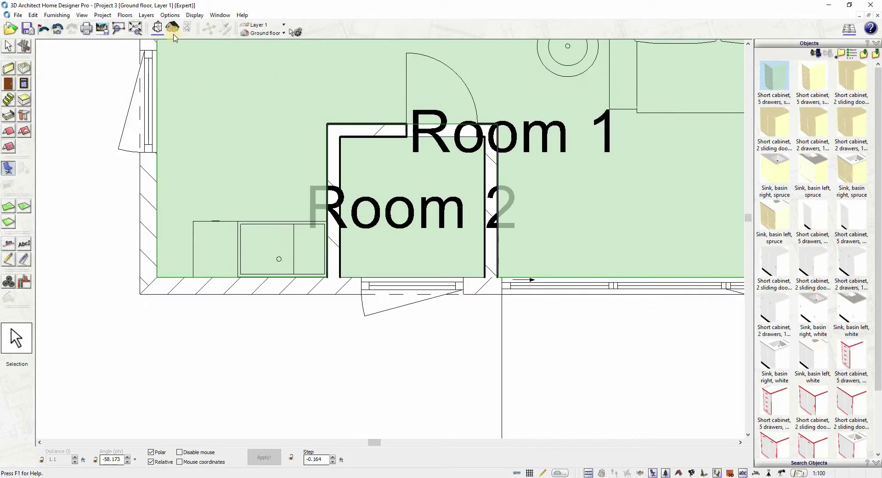
left_click(173, 29)
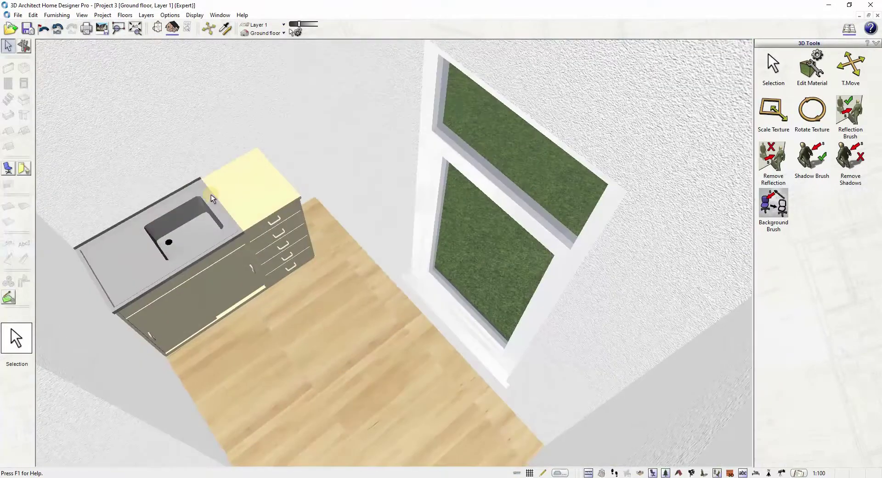
left_click(157, 28)
Place Table 2 from the dining room objects along the upper wall at Room 1's left end.
scroll(433, 323, "down", 2)
middle_click_drag(315, 239, 197, 216)
left_click(9, 84)
left_click(9, 168)
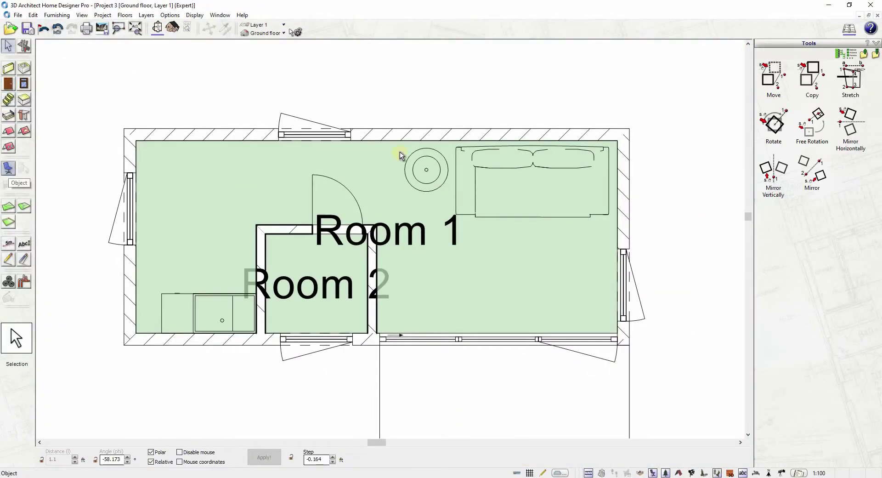
left_click(874, 54)
double_click(839, 358)
left_click(875, 54)
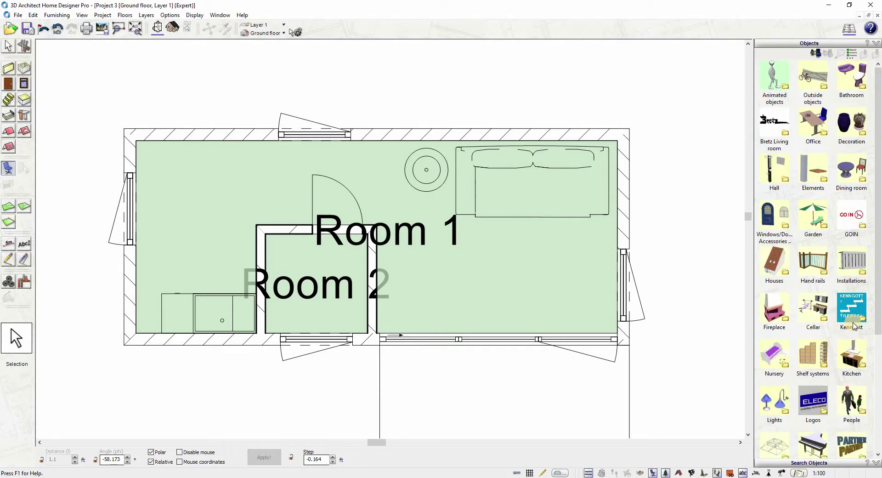
double_click(839, 168)
scroll(842, 230, "down", 10)
left_click(851, 335)
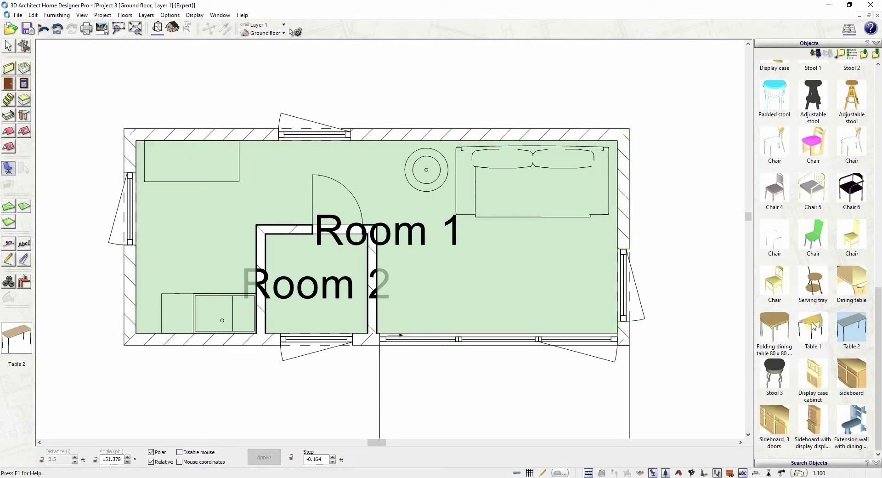
Place Stool 1 from the dining room objects in Room 1, just below the table's left half.
left_click(813, 282)
scroll(855, 258, "up", 4)
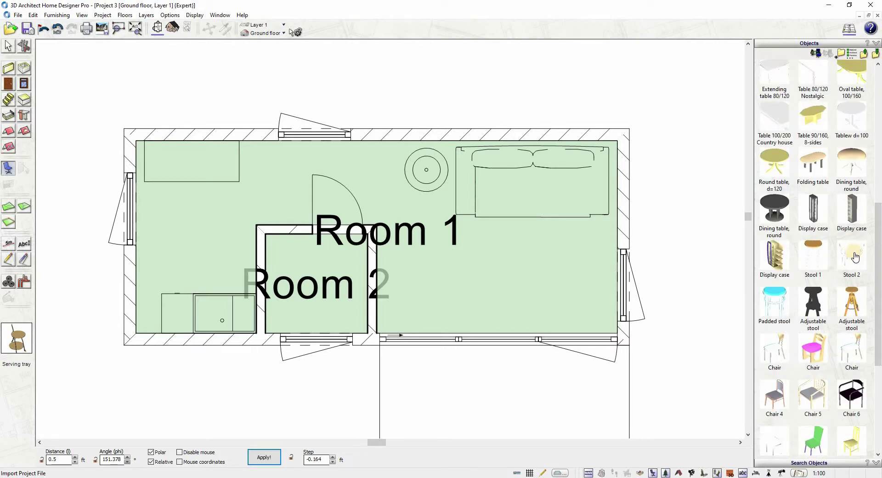
left_click(168, 198)
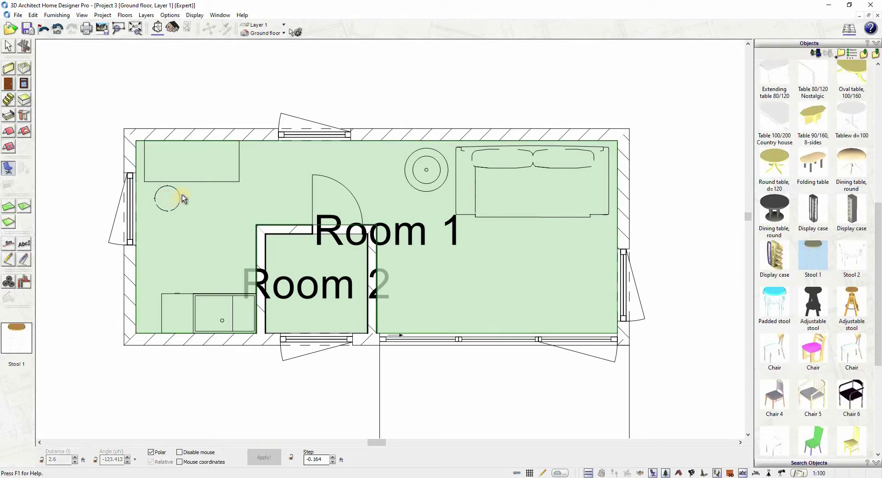
left_click(14, 47)
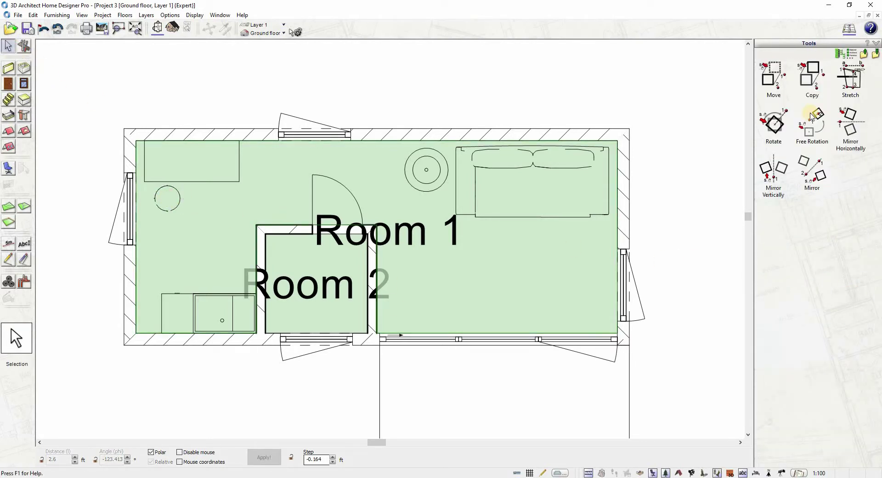
left_click(182, 205)
left_click(852, 124)
left_click(773, 78)
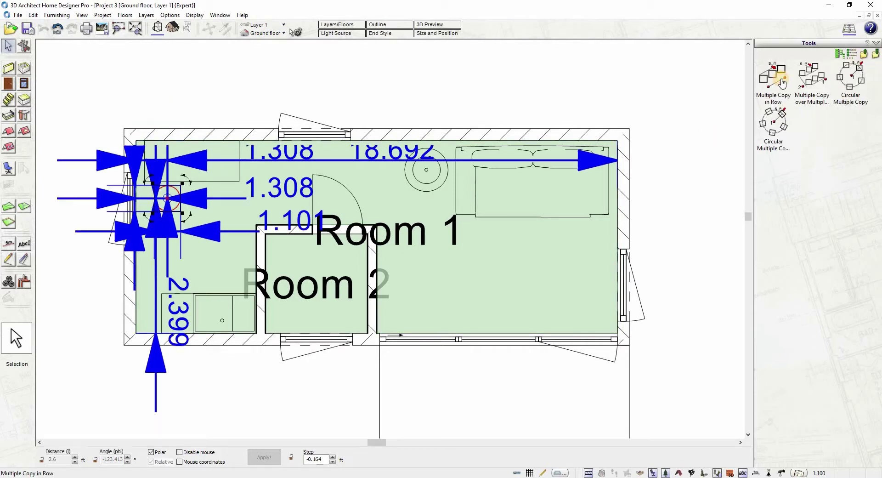
left_click(168, 200)
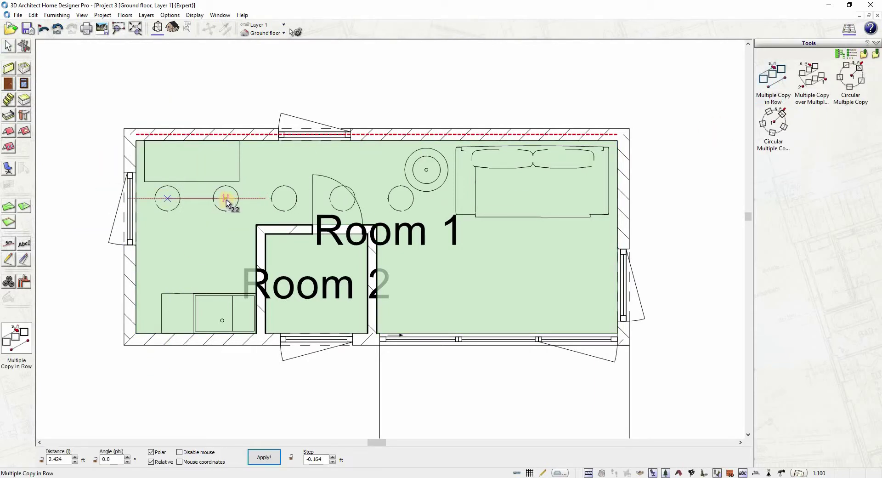
key("Escape")
left_click(865, 54)
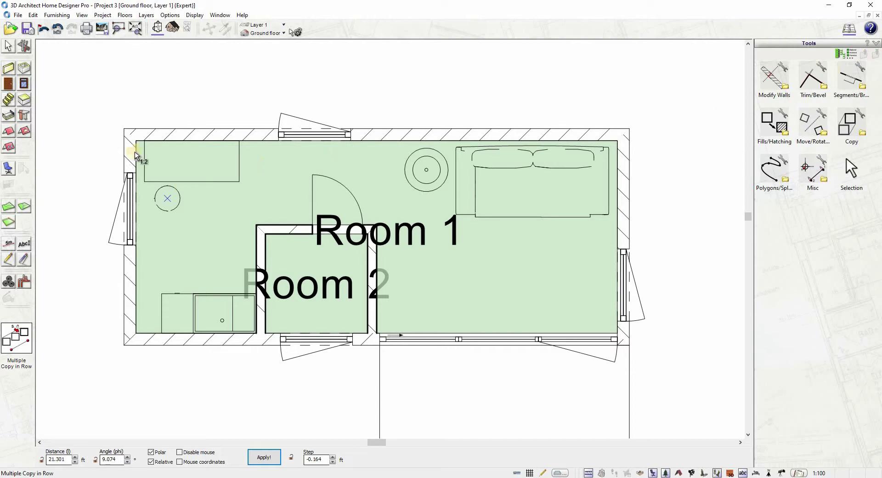
Copy the stool horizontally about 1.83 ft along the table's lower edge as a second seat, and check the furniture in 3D.
left_click(8, 46)
left_click(179, 195)
left_click(813, 123)
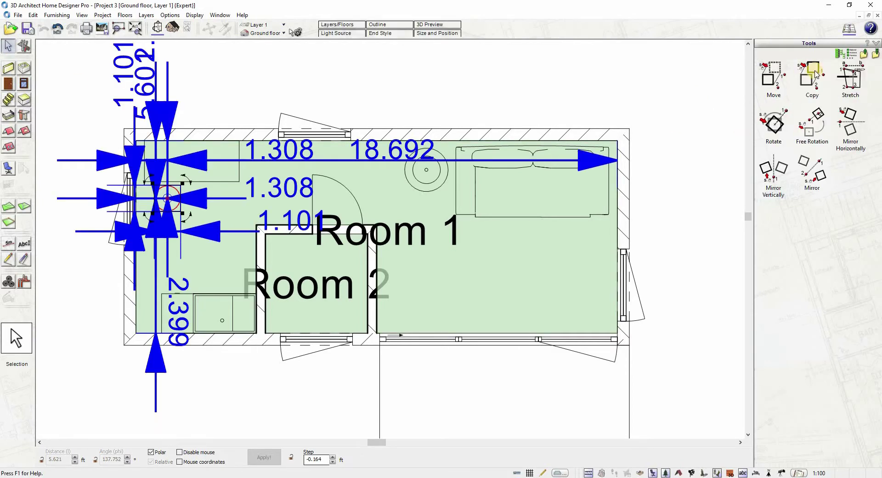
left_click(812, 77)
right_click(222, 211)
left_click(213, 199)
left_click(172, 27)
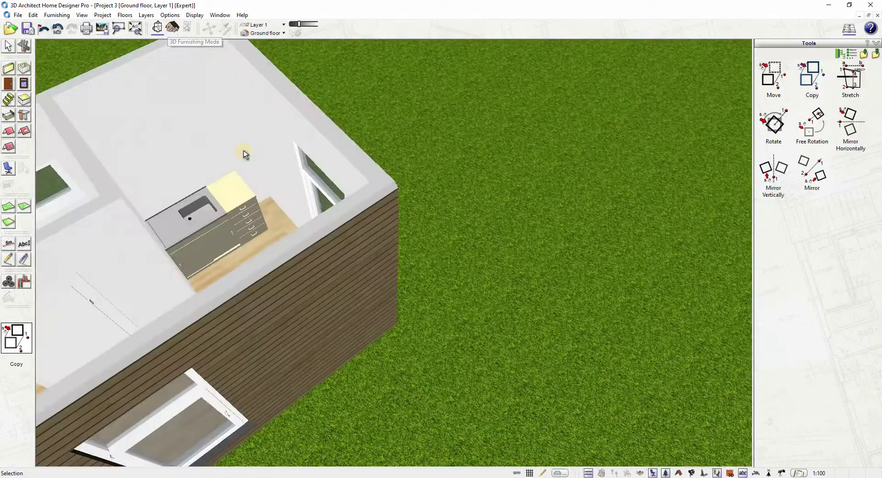
left_click_drag(244, 152, 680, 151)
scroll(616, 143, "down", 3)
left_click(156, 28)
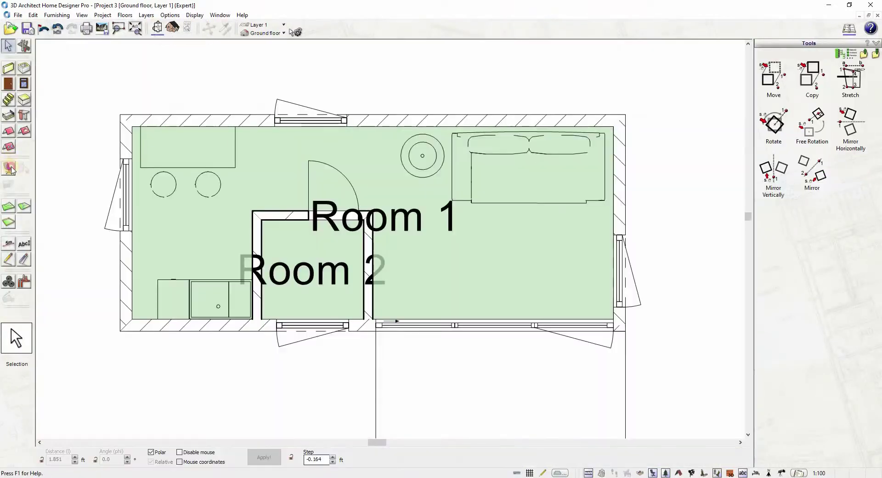
Place the pf_Mandrake2 plant in Room 1 beside Room 2's right wall and Pf_Palm to the left of the round table.
left_click(864, 54)
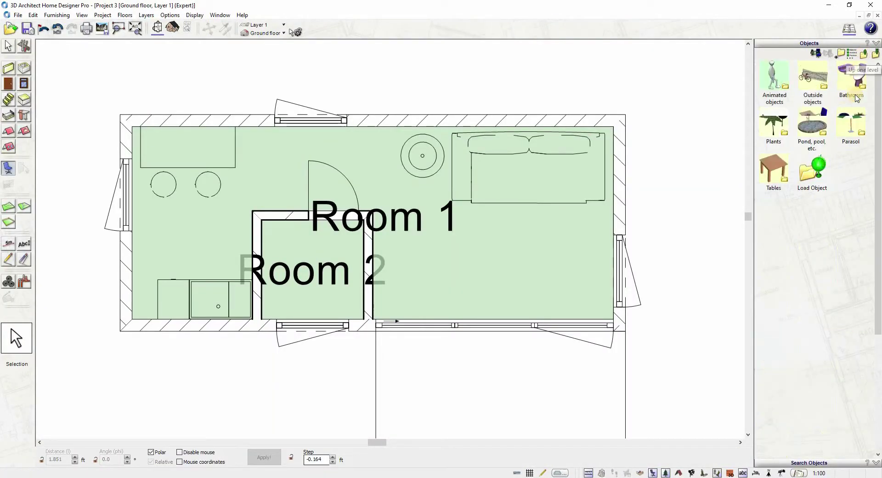
left_click(812, 122)
left_click(851, 76)
left_click(777, 266)
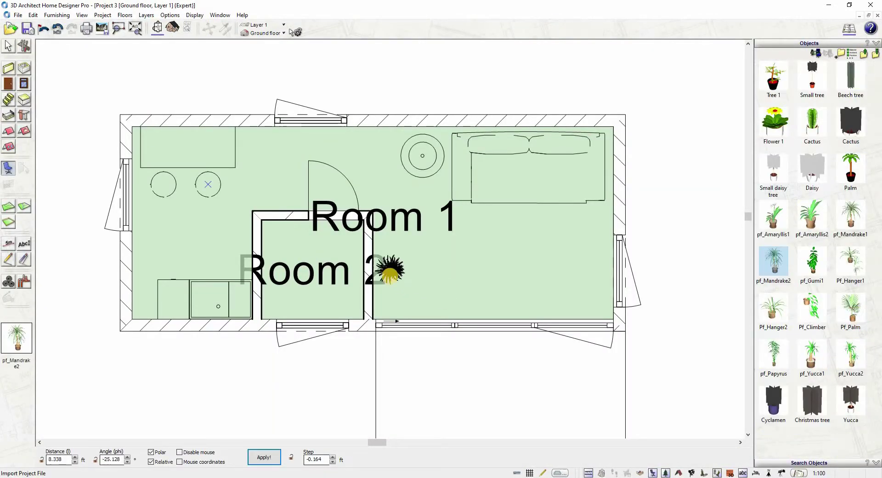
left_click(391, 276)
left_click(848, 309)
left_click(387, 156)
Enlarge the plant beside Room 2's right wall and check the plants in the 3D view.
scroll(413, 274, "up", 3)
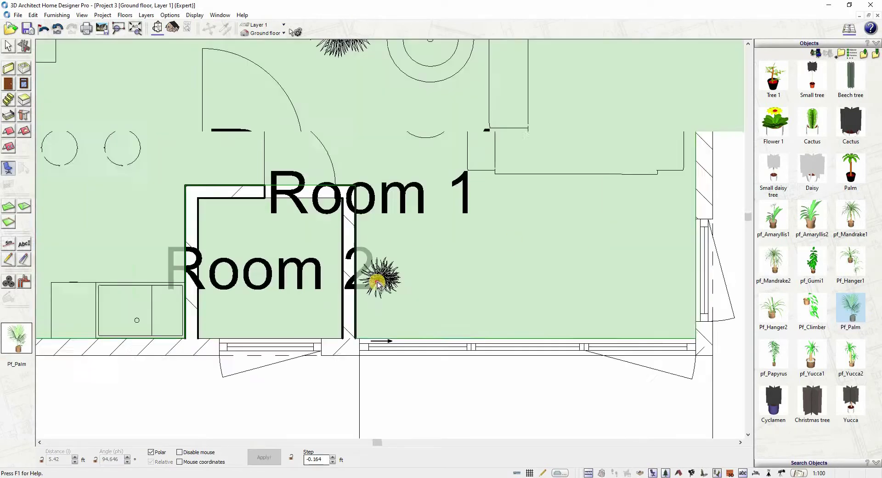
left_click(393, 247)
left_click_drag(412, 233, 436, 220)
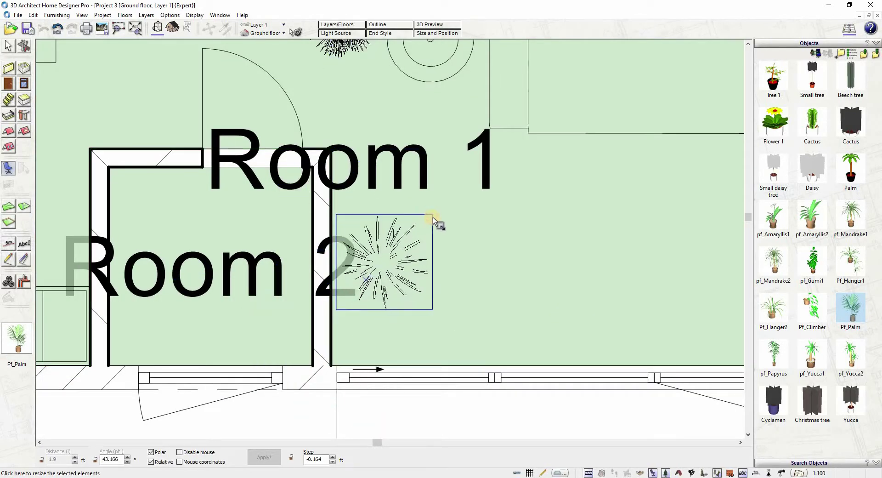
left_click(172, 28)
left_click_drag(603, 296, 536, 297)
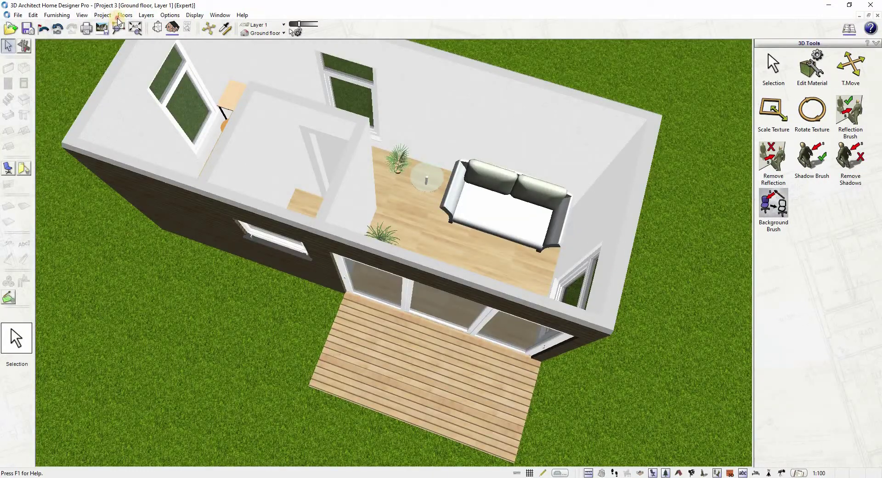
Make all floors visible in 3D and view the finished house with its roof from the platform side.
left_click(120, 16)
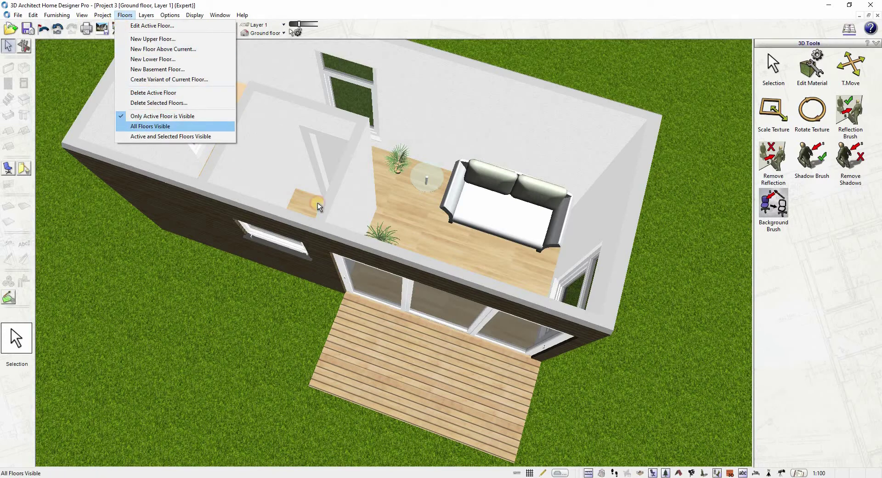
left_click(158, 127)
left_click_drag(346, 257, 97, 294)
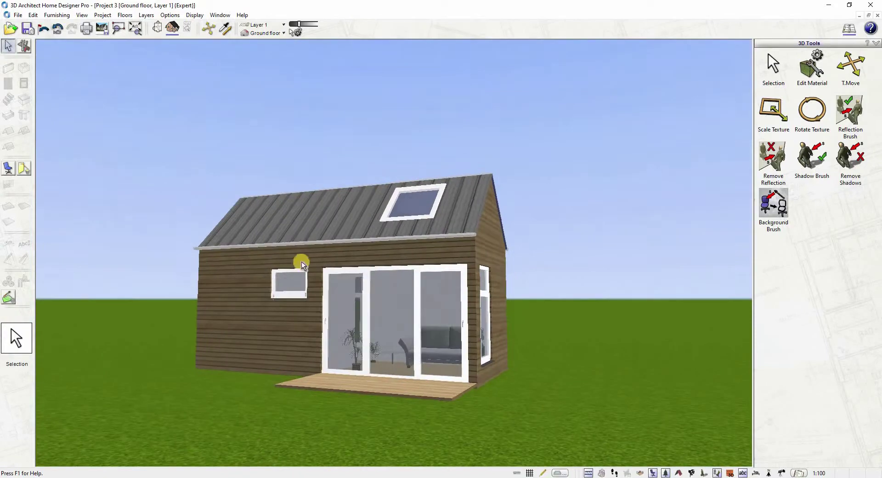
left_click_drag(302, 264, 349, 266)
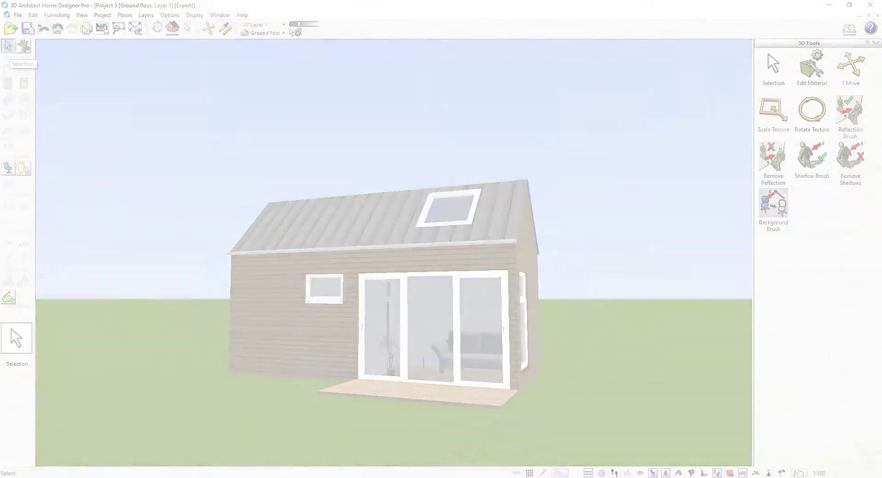